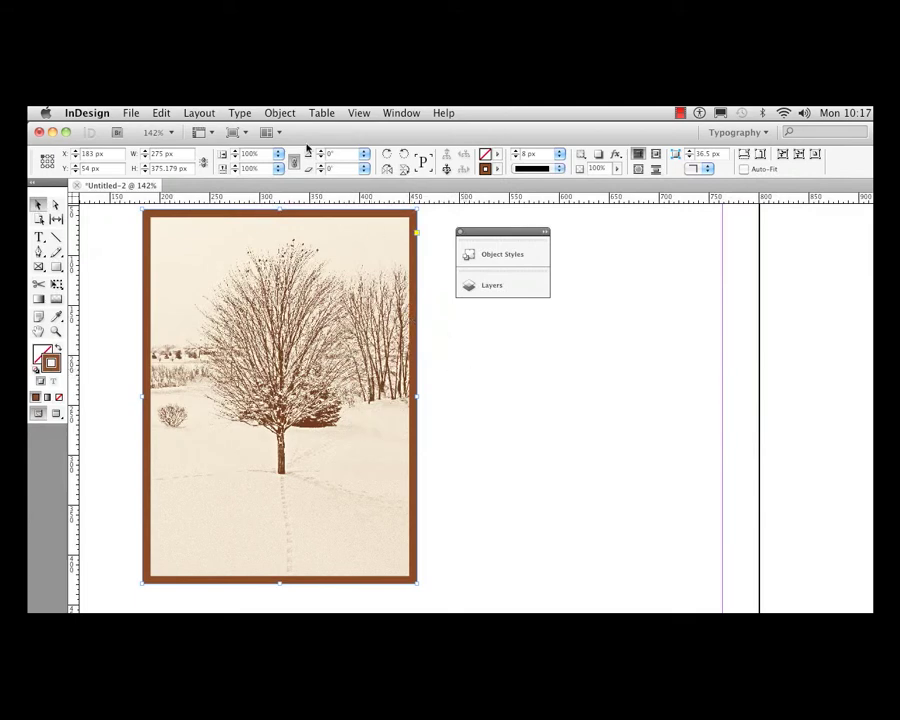
- Open the image frame's corner options, link all four corners and set their shape to Fancy
{"action": "left_click", "coordinate": [282, 113]}
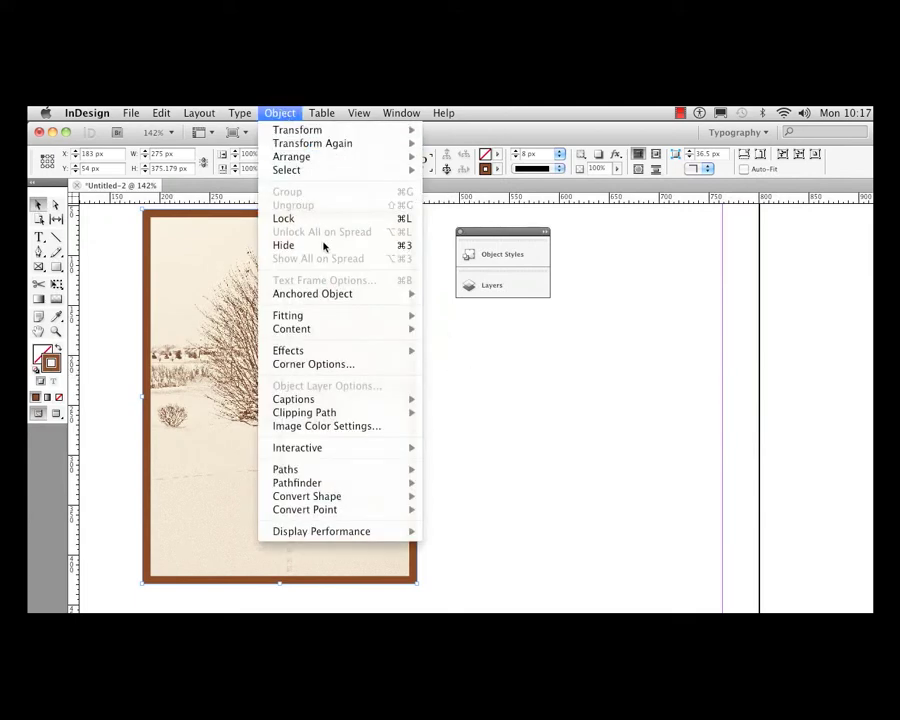
{"action": "left_click", "coordinate": [351, 366]}
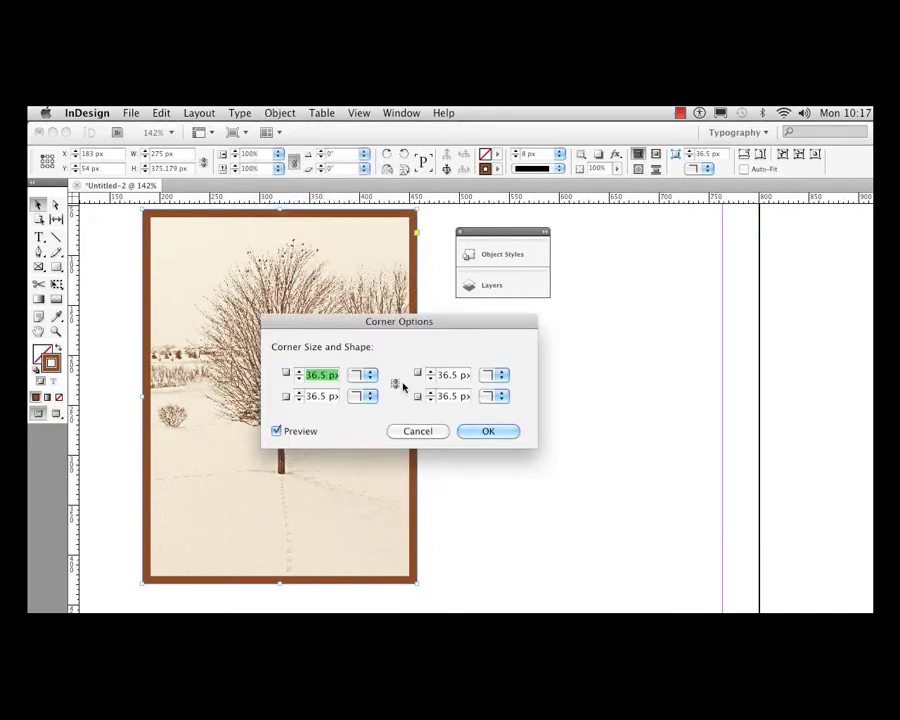
{"action": "left_click", "coordinate": [395, 383]}
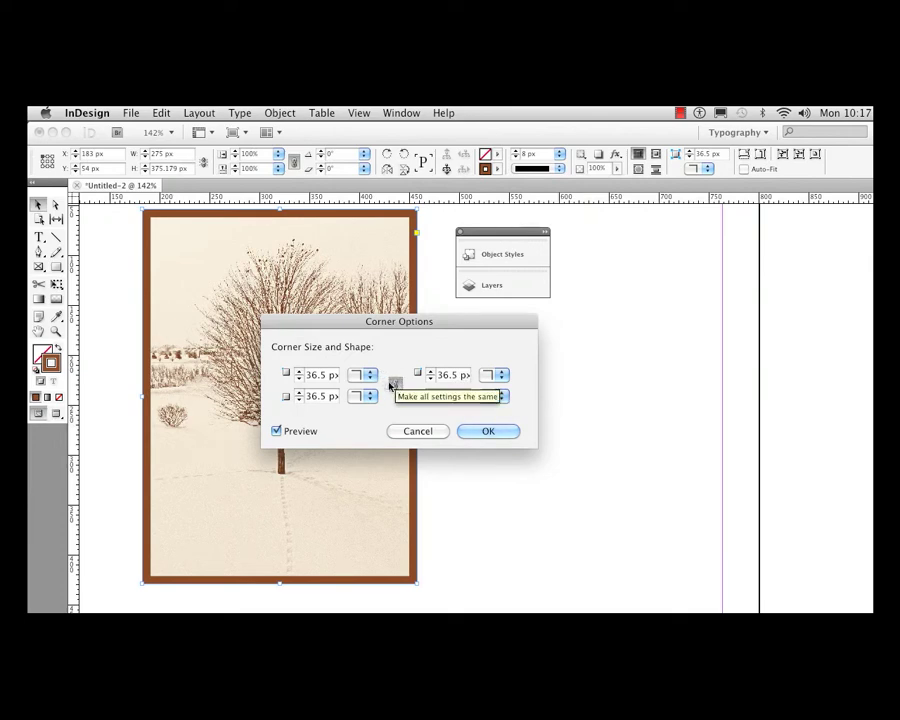
{"action": "left_click", "coordinate": [370, 375]}
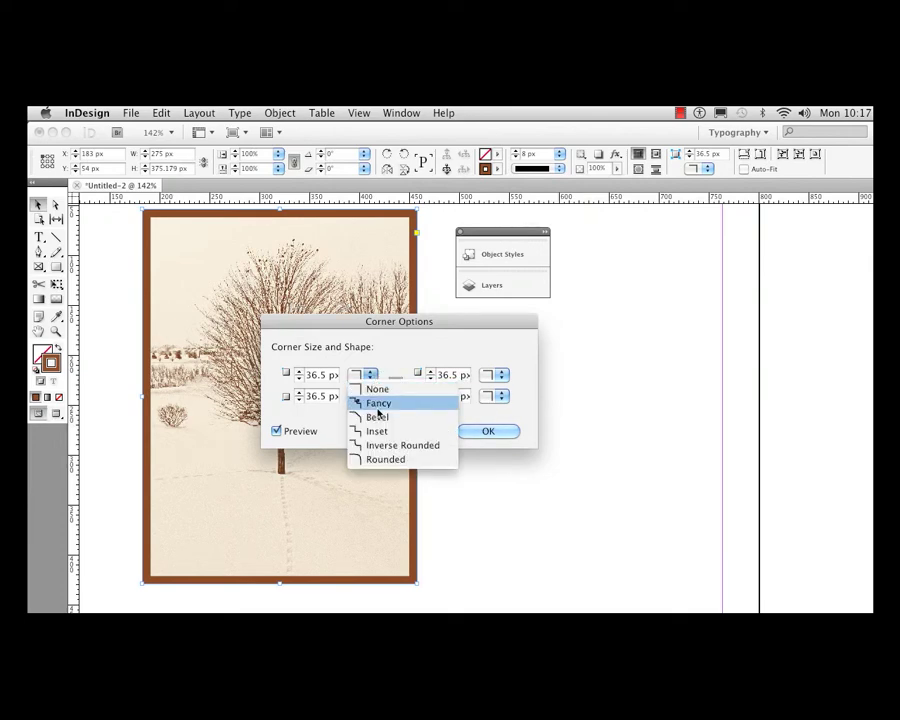
{"action": "left_click", "coordinate": [366, 403]}
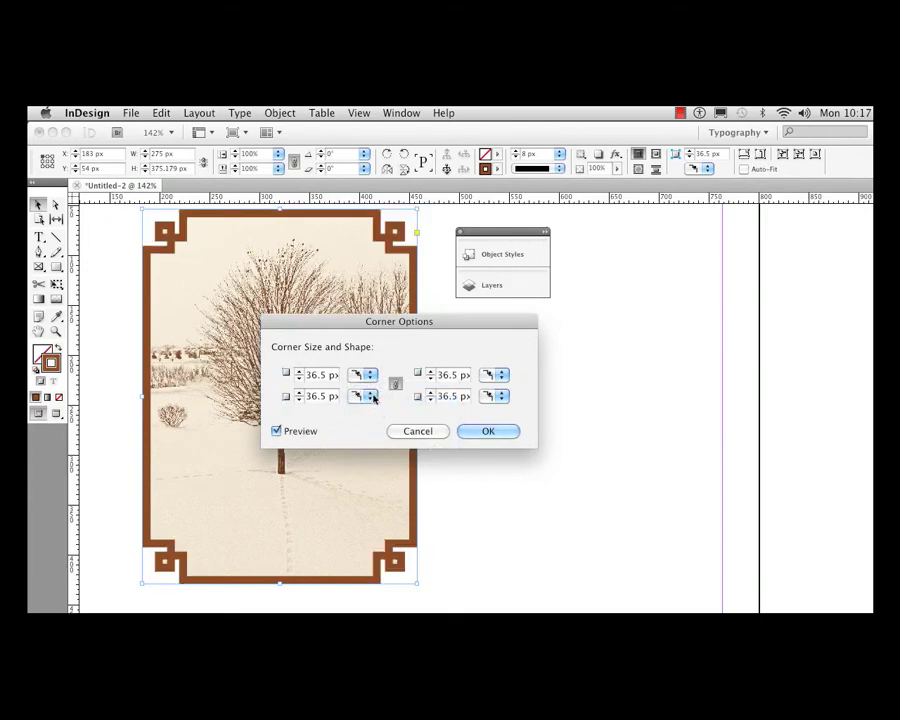
- Try the Bevel, Inset, Inverse Rounded and Rounded shapes on all four corners of the image frame
{"action": "left_click", "coordinate": [370, 375]}
{"action": "left_click", "coordinate": [374, 418]}
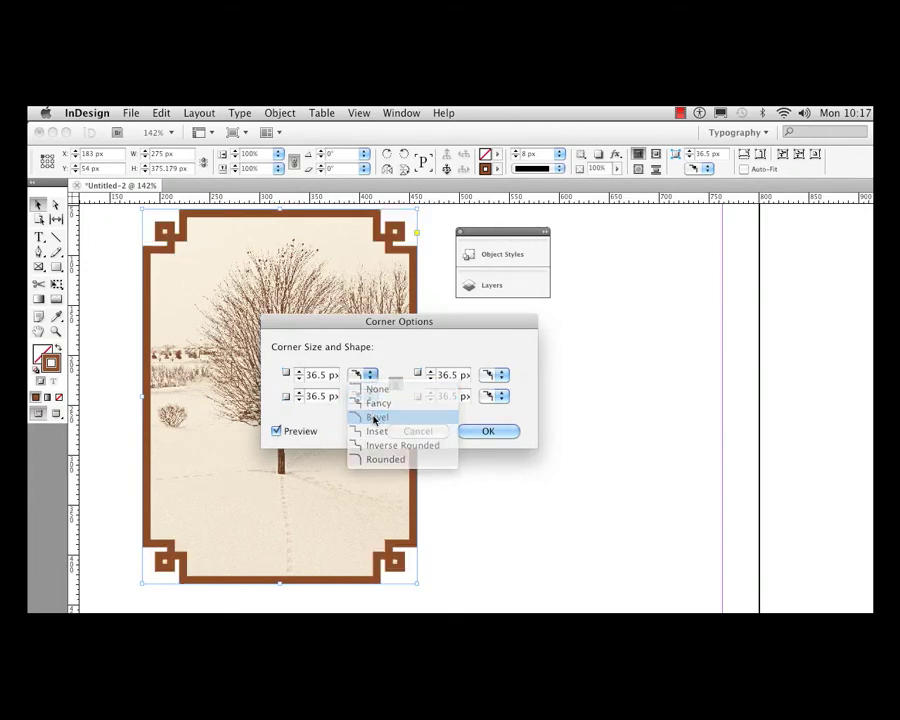
{"action": "left_click", "coordinate": [370, 375]}
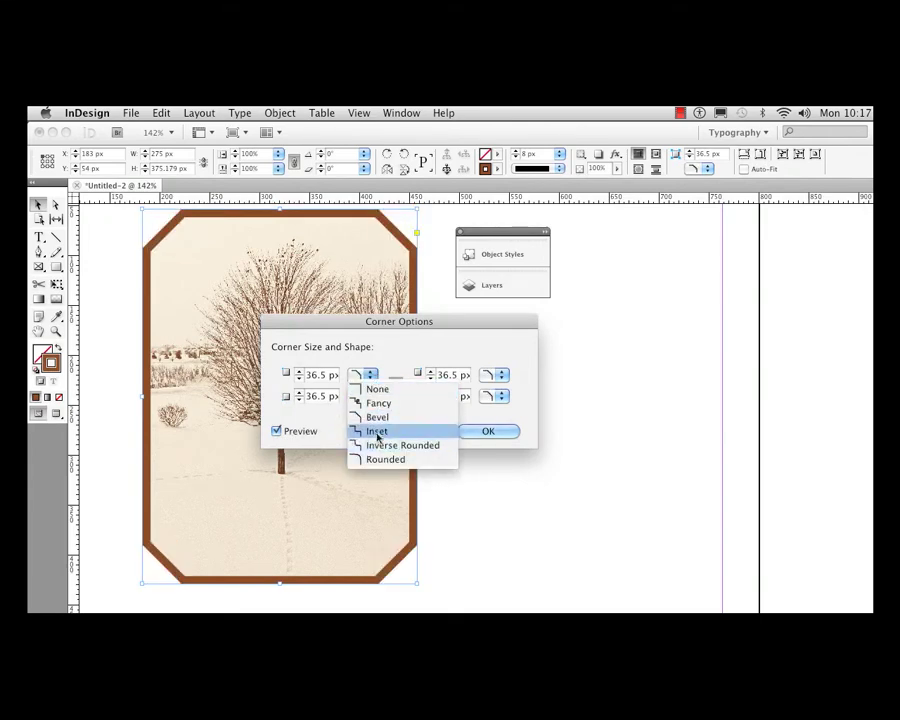
{"action": "left_click", "coordinate": [377, 433]}
{"action": "left_click", "coordinate": [362, 376]}
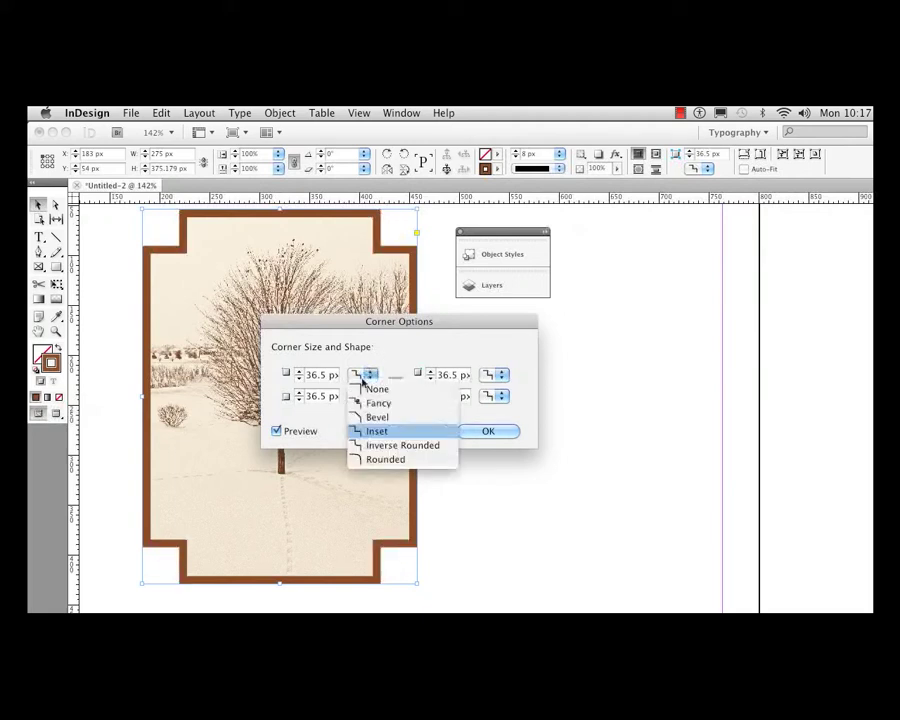
{"action": "left_click", "coordinate": [369, 446]}
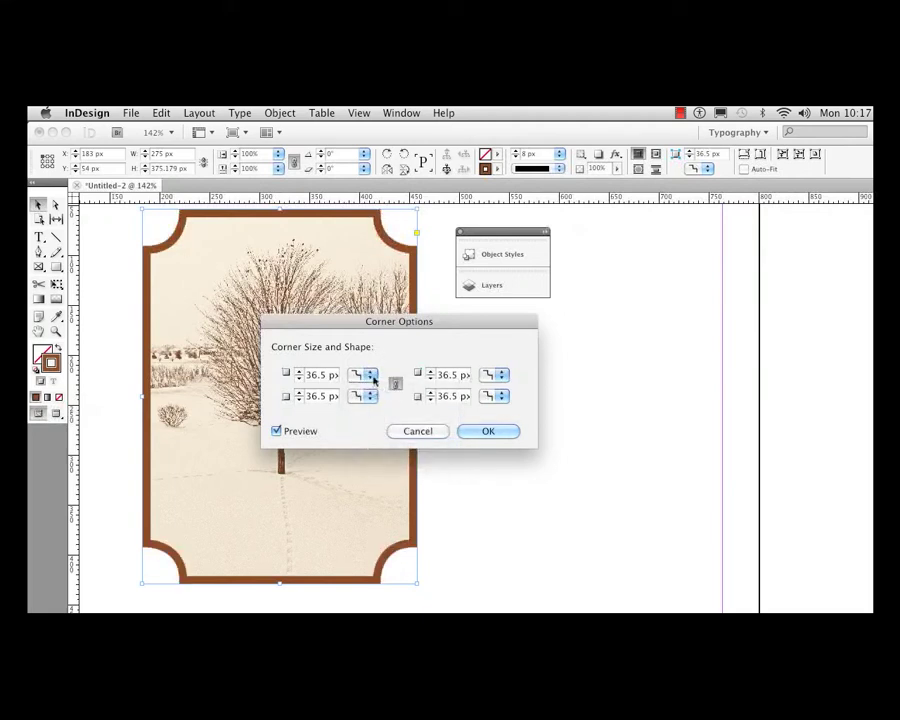
{"action": "left_click", "coordinate": [362, 375]}
{"action": "left_click", "coordinate": [369, 461]}
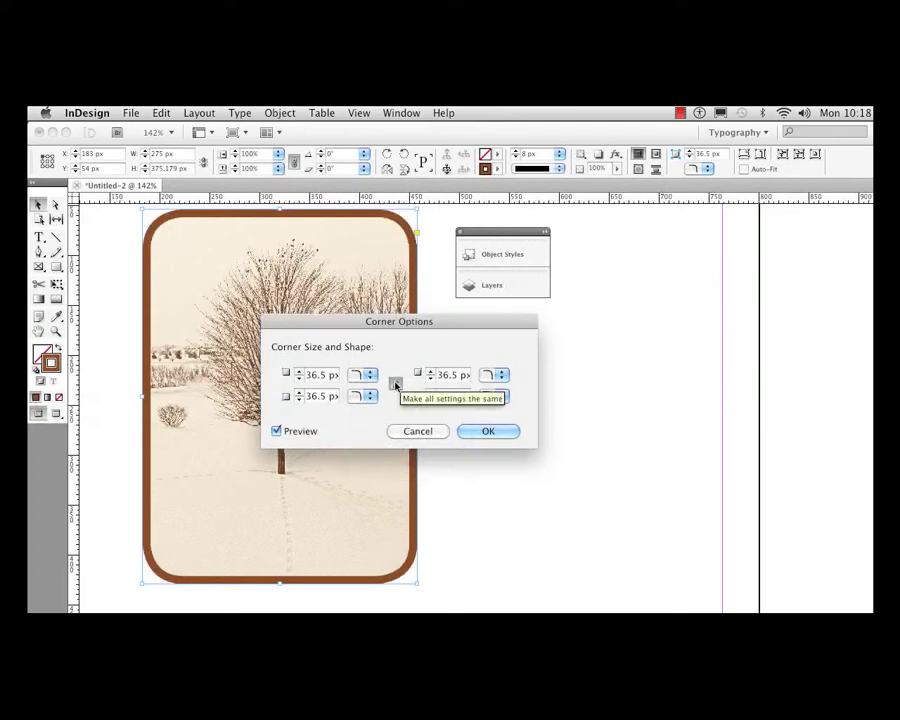
- Unlink the corner settings, set the frame's top-right and bottom-left corners to None, and cancel the corner options
{"action": "left_click", "coordinate": [396, 386]}
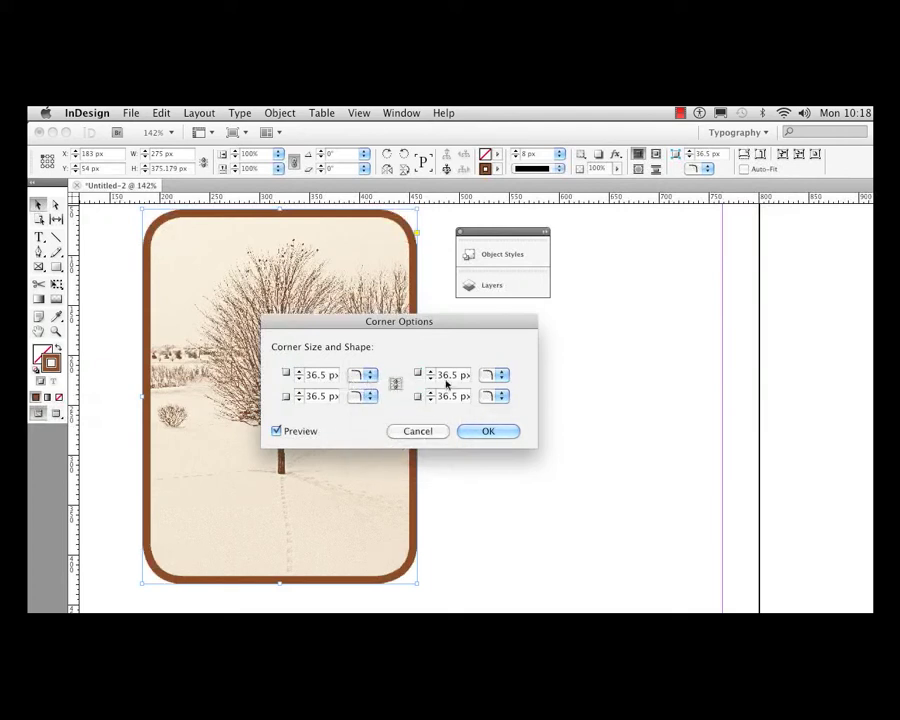
{"action": "left_click", "coordinate": [502, 376]}
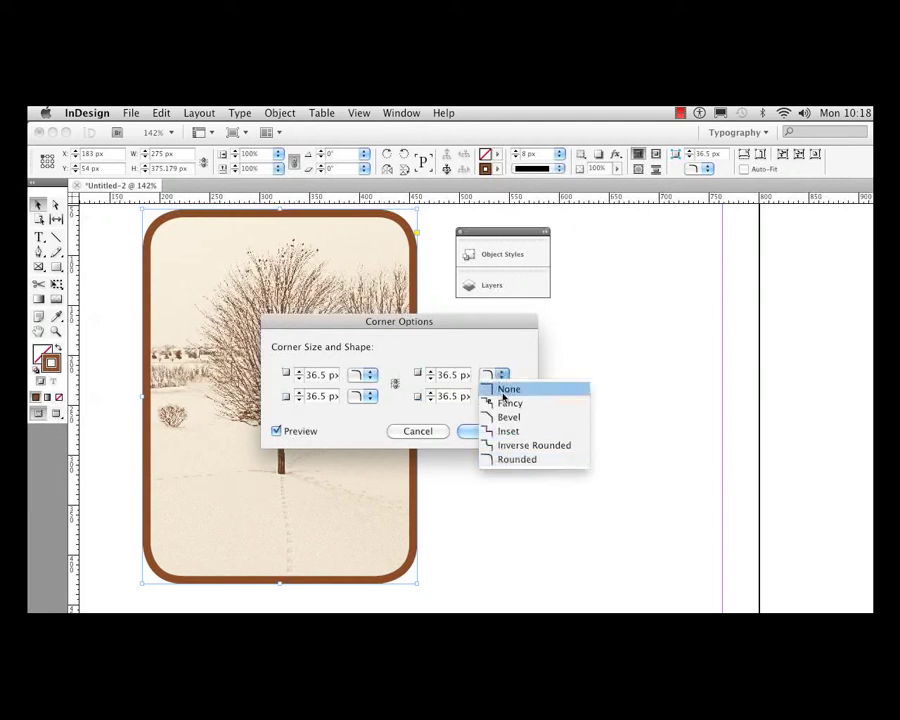
{"action": "left_click", "coordinate": [506, 389]}
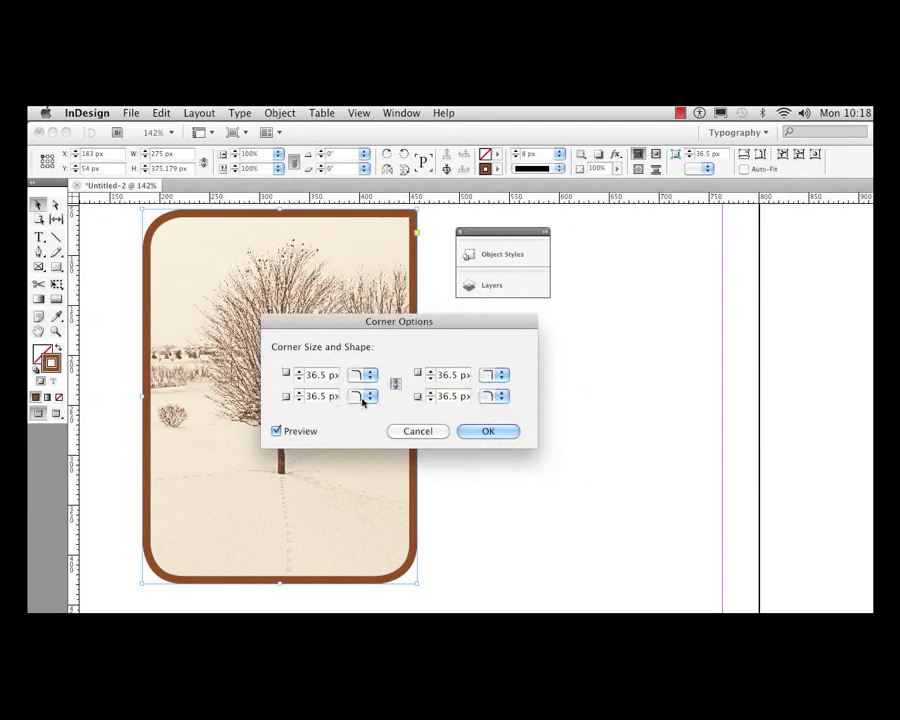
{"action": "left_click", "coordinate": [370, 397]}
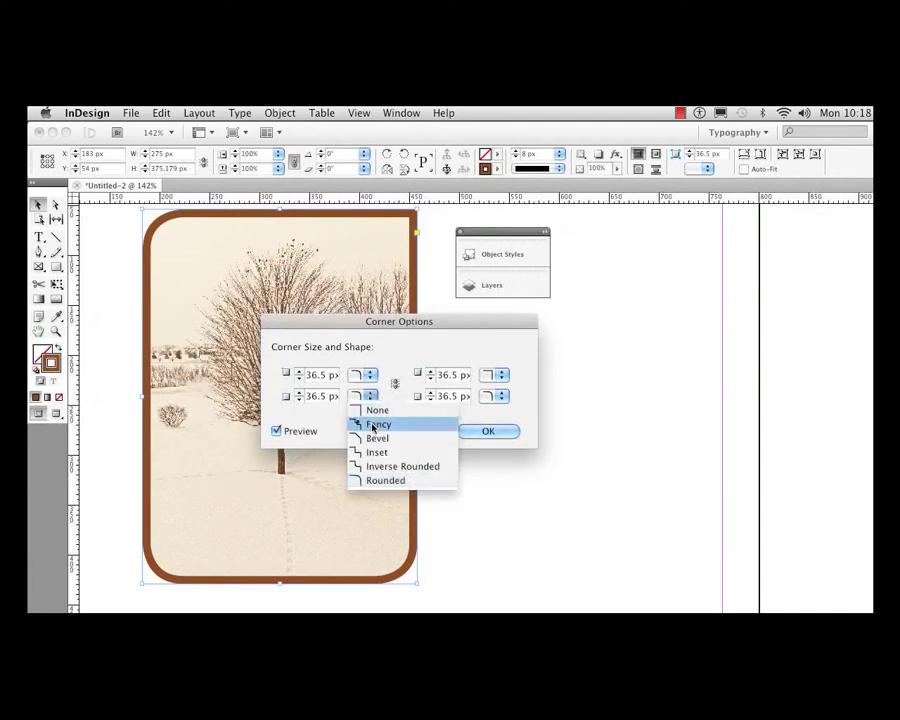
{"action": "left_click", "coordinate": [360, 409]}
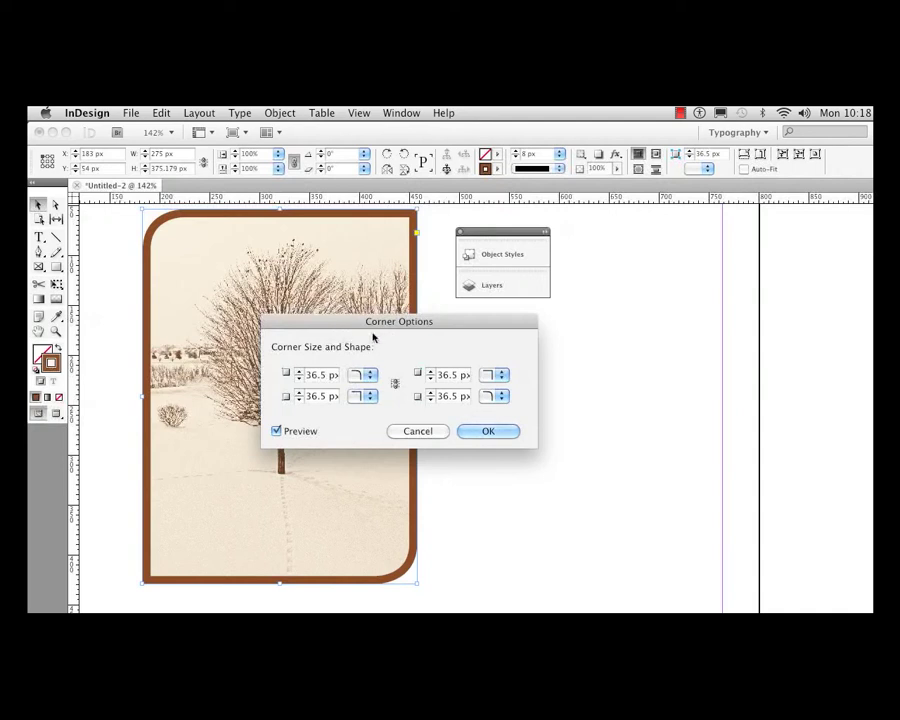
{"action": "left_click", "coordinate": [420, 431]}
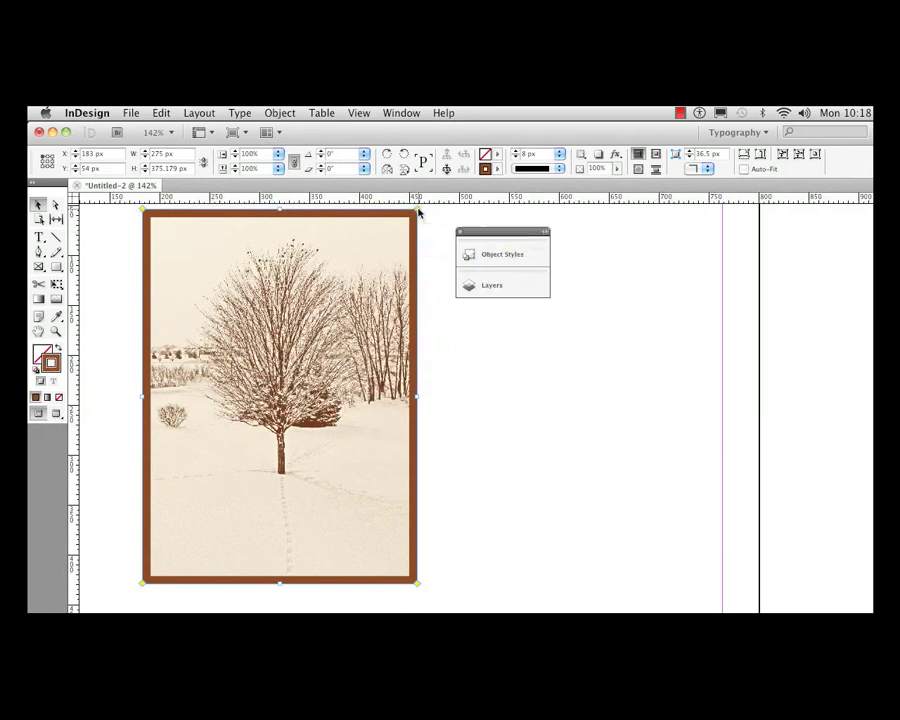
- Round all four frame corners to about 105 px directly on the page, and reduce them to about 47 px
{"action": "left_click_drag", "start_coordinate": [419, 214], "coordinate": [311, 313]}
{"action": "left_click_drag", "start_coordinate": [518, 440], "coordinate": [524, 355]}
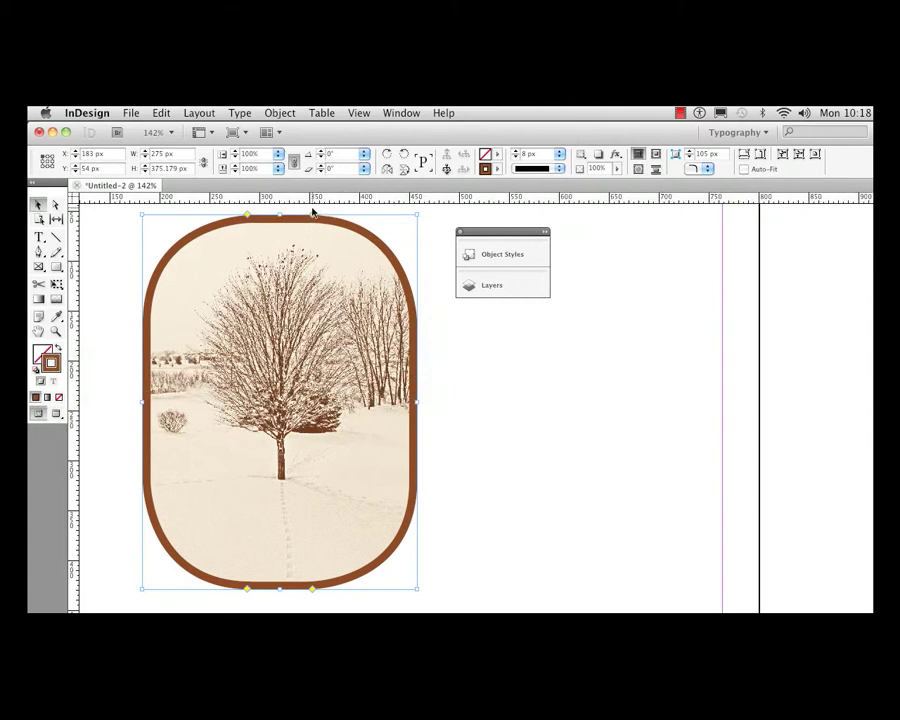
{"action": "left_click_drag", "start_coordinate": [313, 216], "coordinate": [380, 216]}
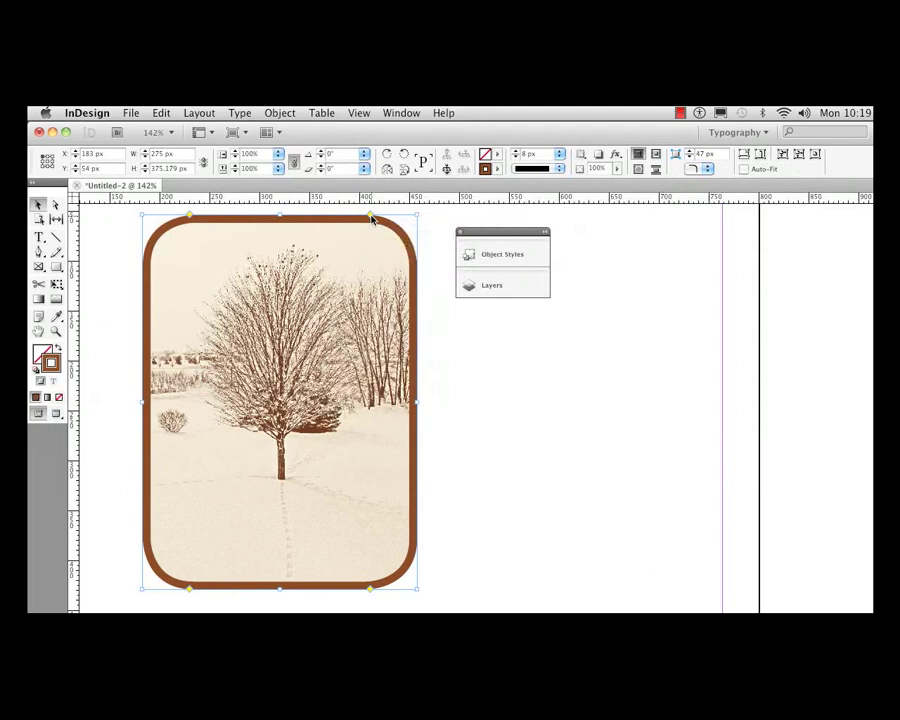
- Cycle all four frame corners together through the Fancy, Bevel, Inset and Inverse Rounded shapes to None
{"action": "left_click", "coordinate": [370, 217], "text": "alt"}
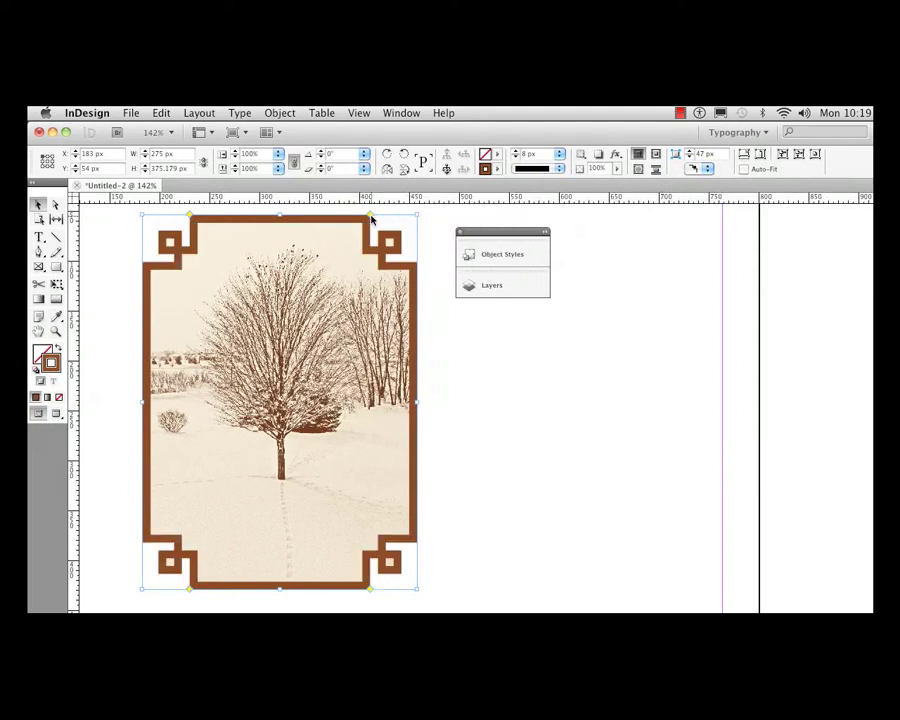
{"action": "left_click", "coordinate": [370, 217], "text": "alt"}
{"action": "left_click", "coordinate": [370, 217], "text": "alt"}
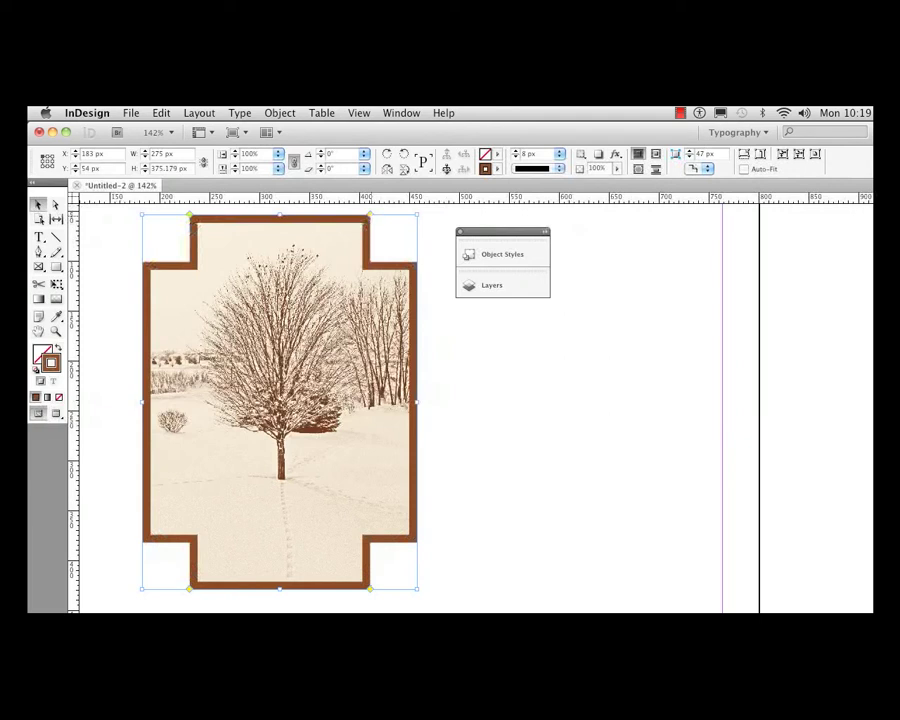
{"action": "left_click", "coordinate": [370, 217], "text": "alt"}
{"action": "left_click", "coordinate": [370, 217], "text": "alt"}
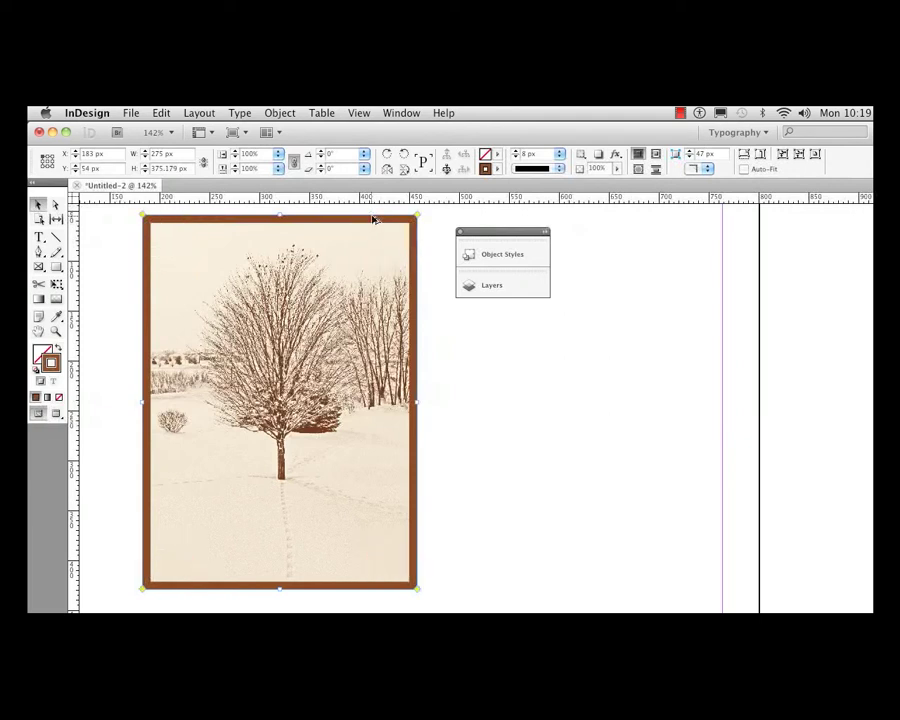
- Round all frame corners to about 52 px, and individually square off the top-right and bottom-left corners
{"action": "left_click_drag", "start_coordinate": [418, 217], "coordinate": [370, 219]}
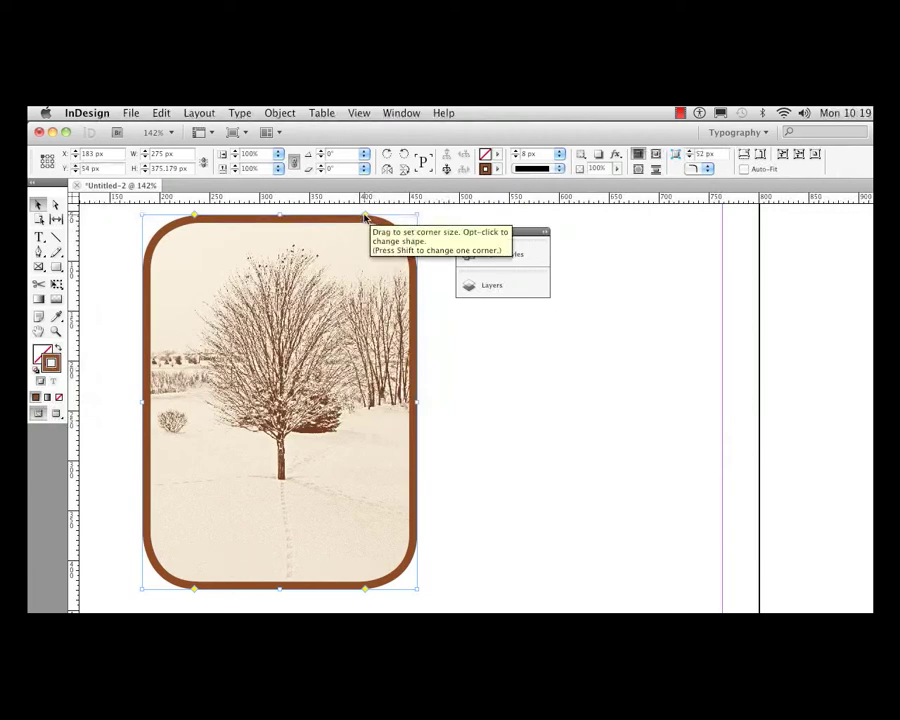
{"action": "left_click_drag", "start_coordinate": [366, 218], "coordinate": [431, 217]}
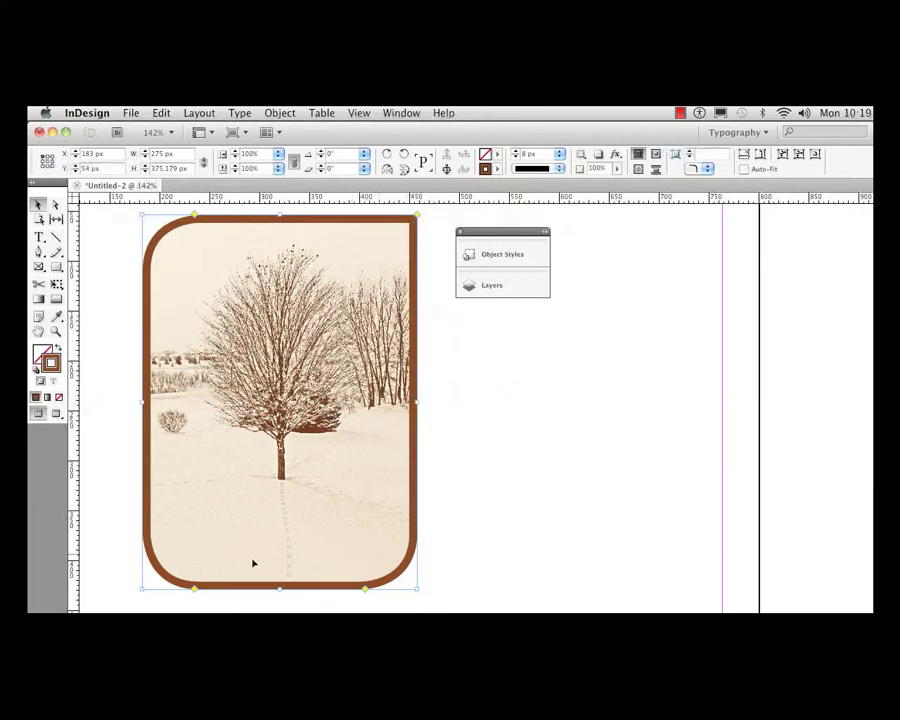
{"action": "left_click_drag", "start_coordinate": [195, 593], "coordinate": [115, 587]}
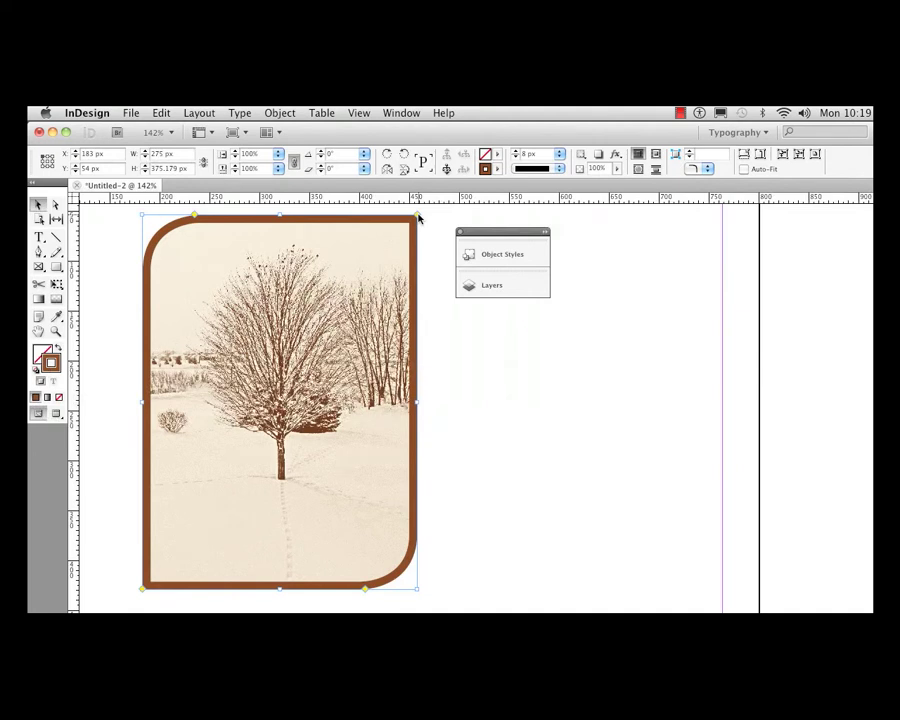
- Round all frame corners to about 53 px, and cycle only the top-right corner through the available shapes to None
{"action": "left_click_drag", "start_coordinate": [418, 217], "coordinate": [364, 217]}
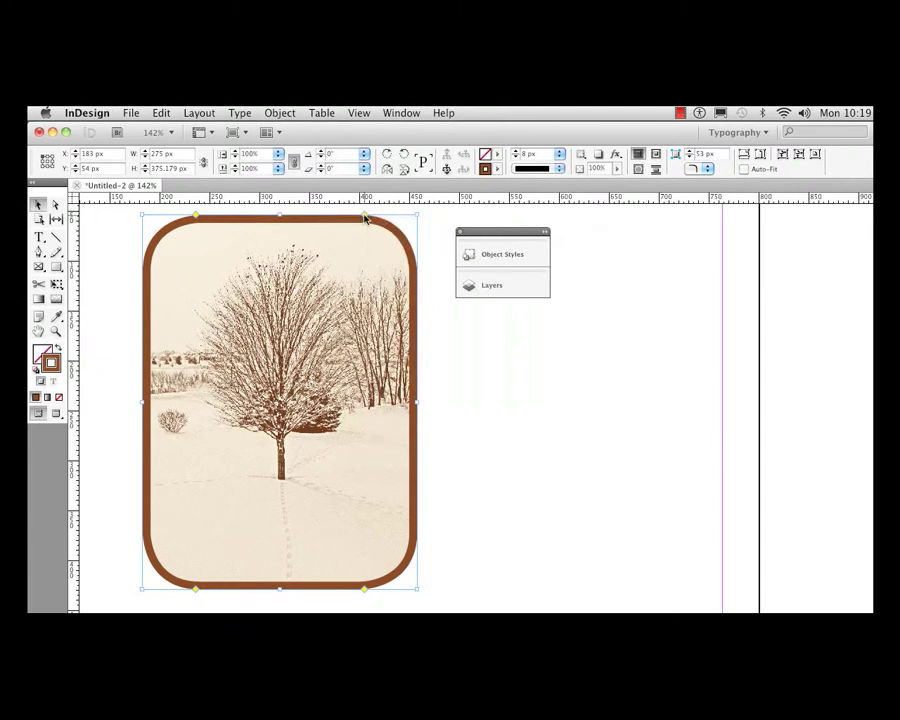
{"action": "left_click", "coordinate": [365, 217], "text": "alt+shift"}
{"action": "left_click", "coordinate": [365, 217], "text": "alt+shift"}
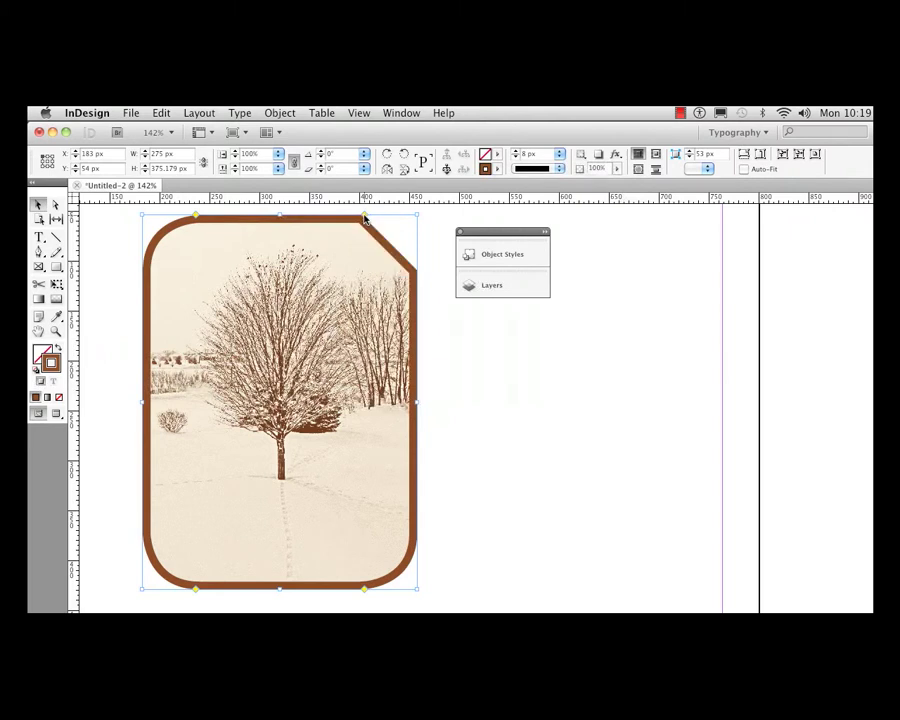
{"action": "left_click", "coordinate": [365, 217], "text": "alt+shift"}
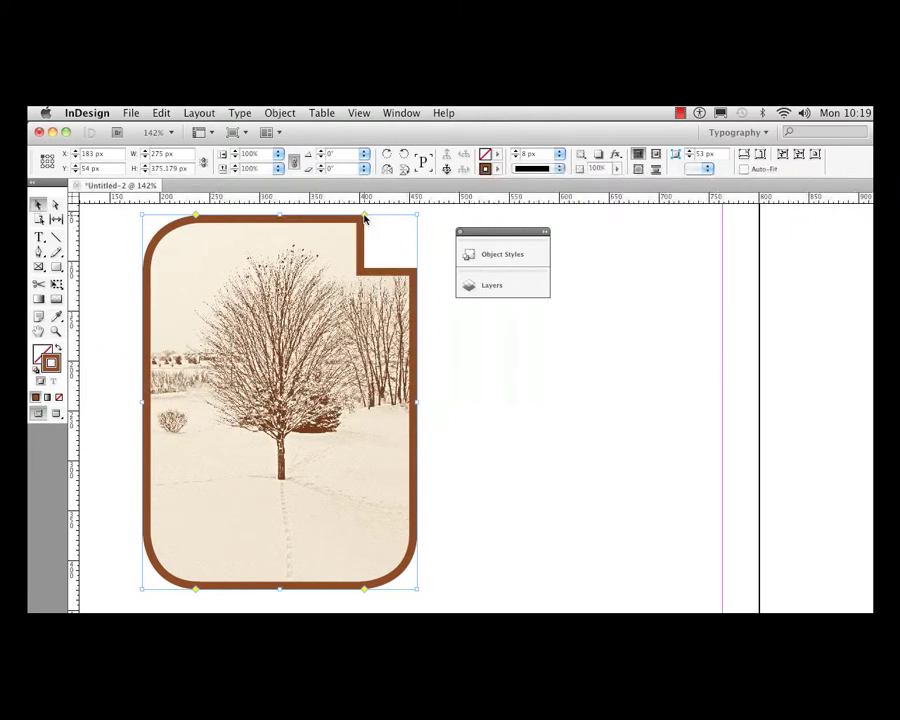
{"action": "left_click", "coordinate": [365, 217], "text": "alt+shift"}
{"action": "left_click", "coordinate": [365, 217], "text": "alt+shift"}
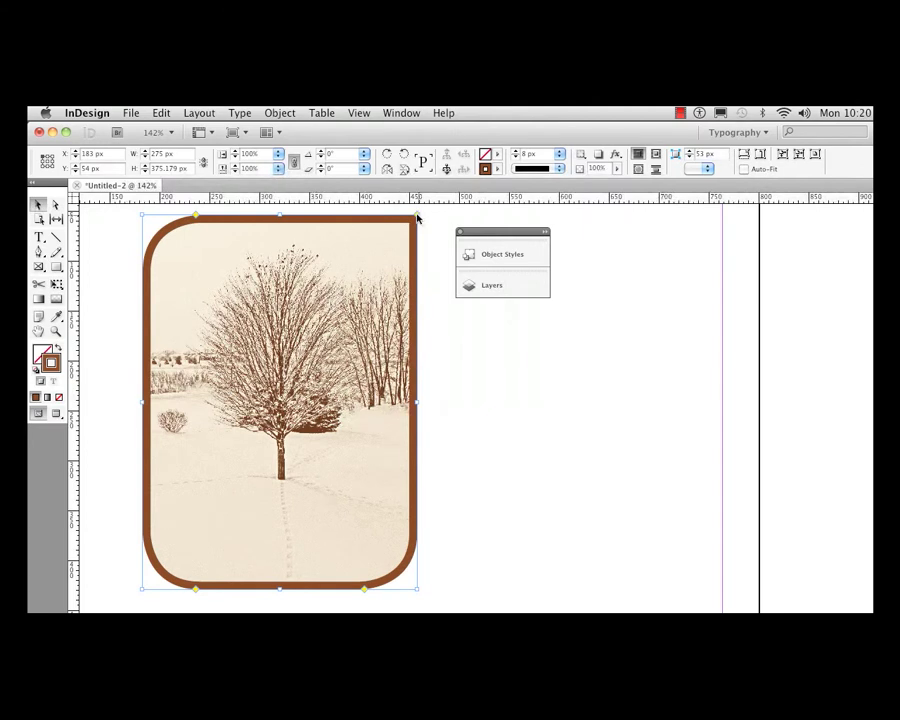
- Round all frame corners to about 59 px, and individually square off the bottom-left and top-right corners
{"action": "left_click_drag", "start_coordinate": [417, 214], "coordinate": [363, 217]}
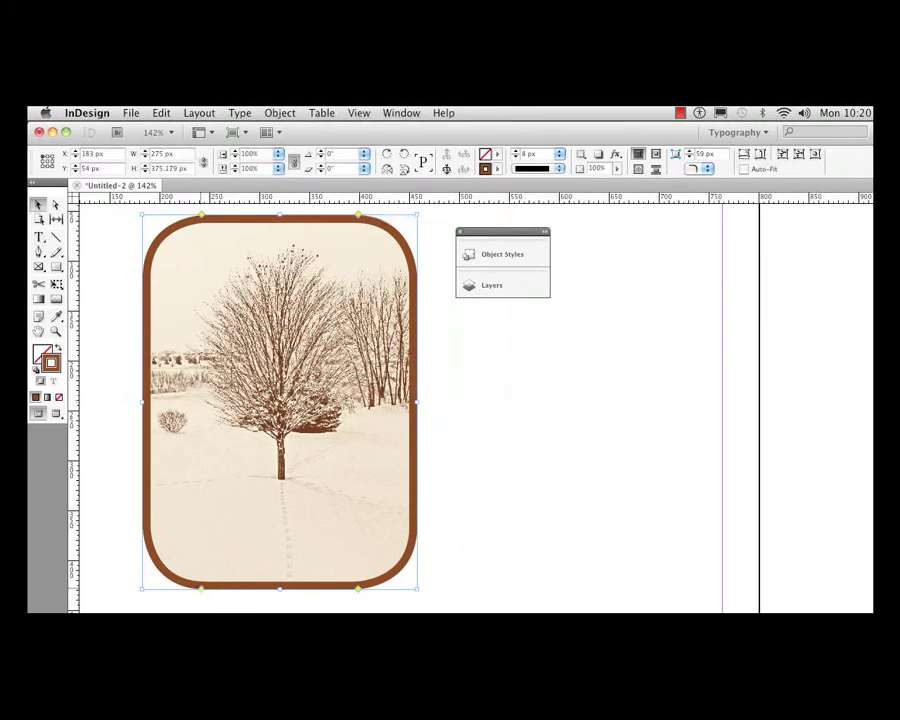
{"action": "left_click_drag", "start_coordinate": [201, 589], "coordinate": [125, 583]}
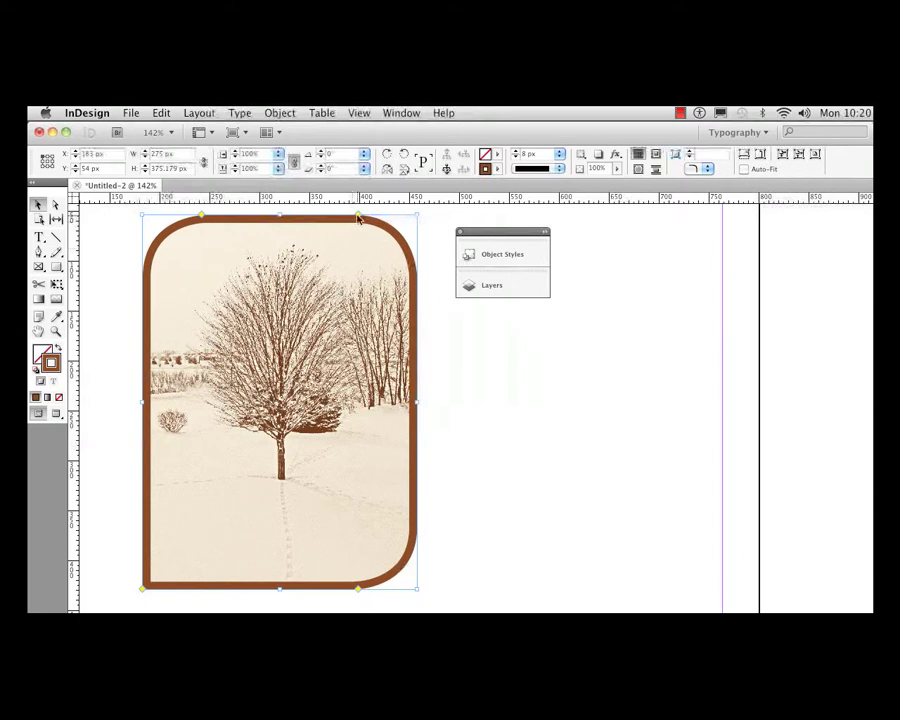
{"action": "left_click_drag", "start_coordinate": [358, 218], "coordinate": [416, 215]}
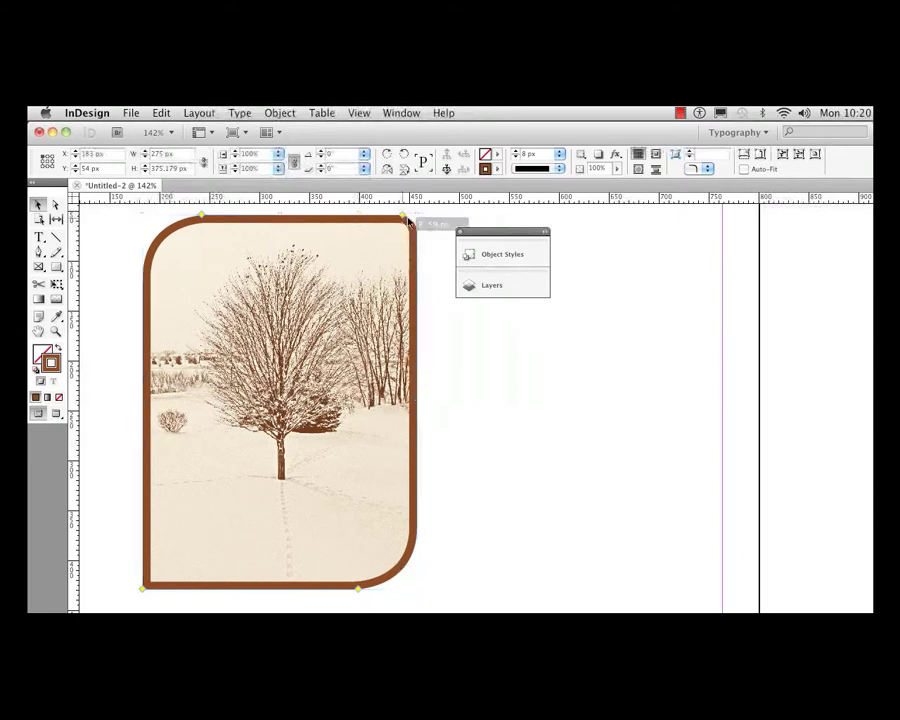
- Save the selected tree image frame's formatting as a new object style named Fancy Opposite
{"action": "left_click", "coordinate": [505, 255]}
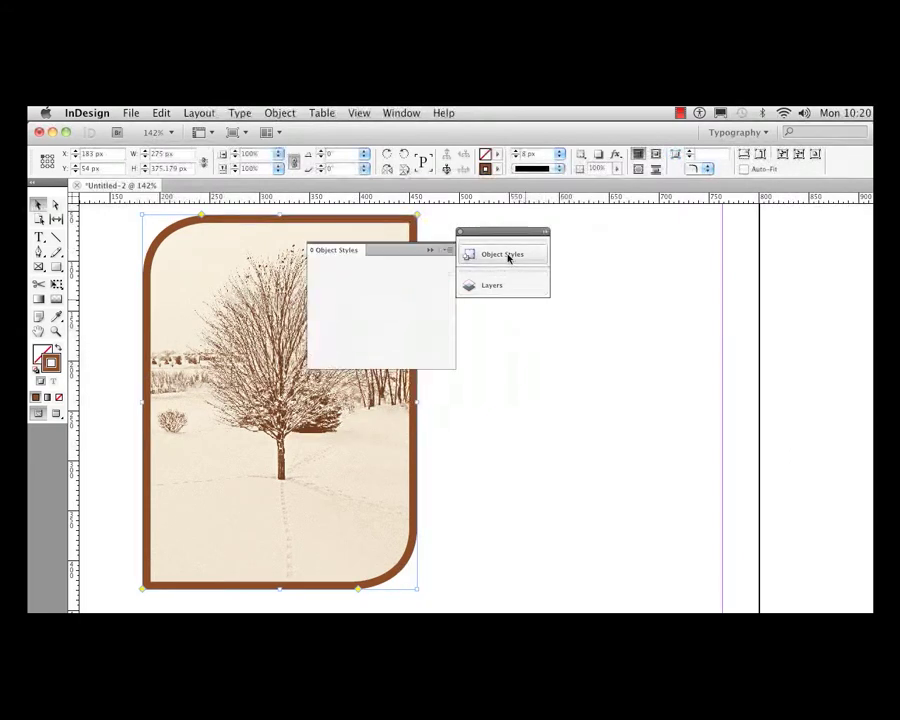
{"action": "left_click", "coordinate": [448, 254]}
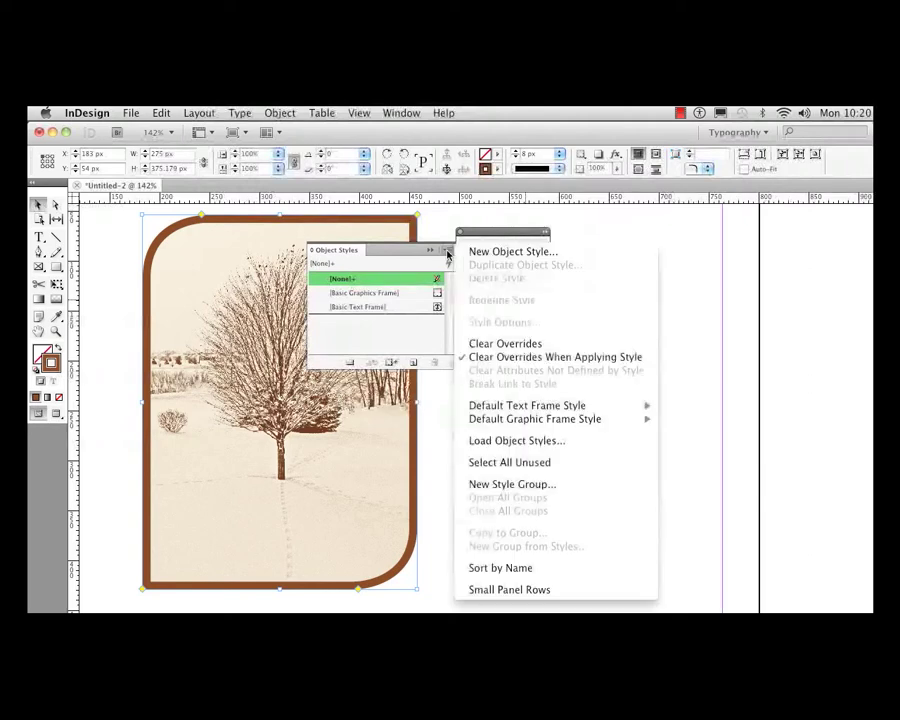
{"action": "left_click", "coordinate": [505, 252]}
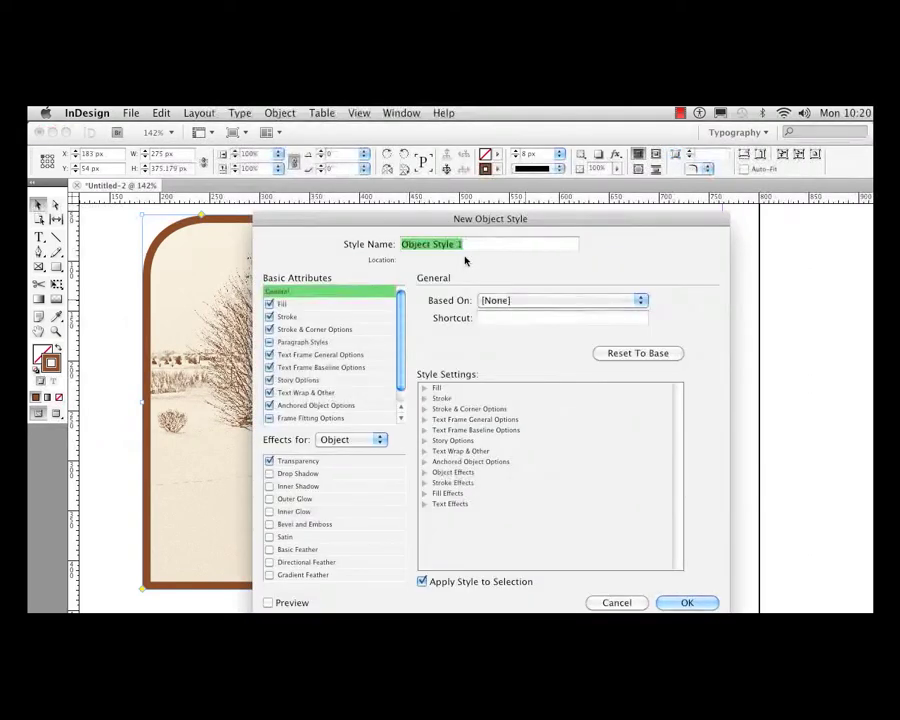
{"action": "type", "text": "Fancy Opposit"}
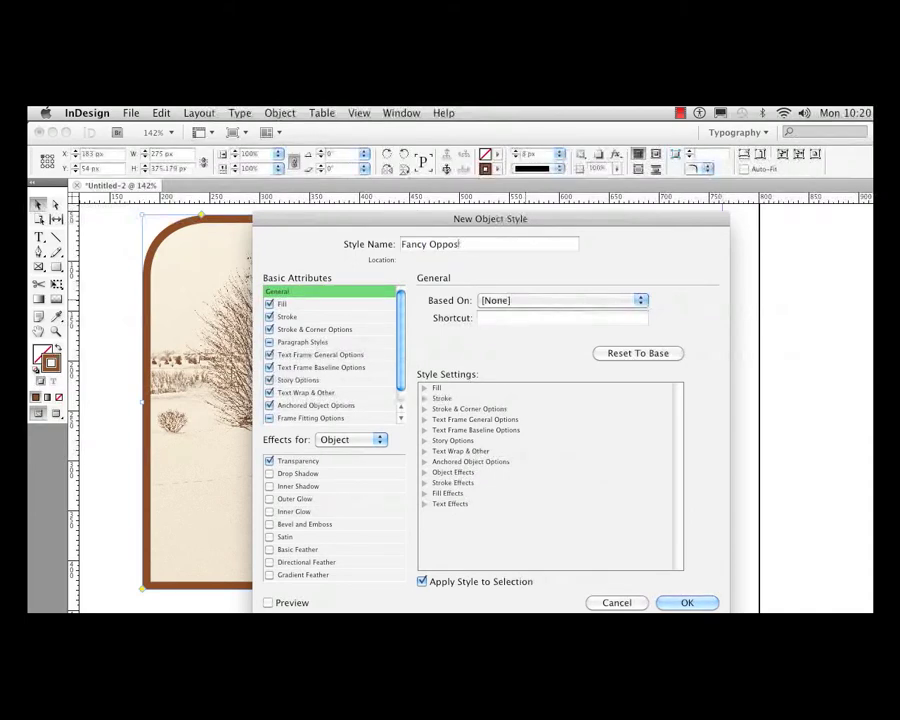
{"action": "type", "text": "e"}
{"action": "left_click", "coordinate": [686, 602]}
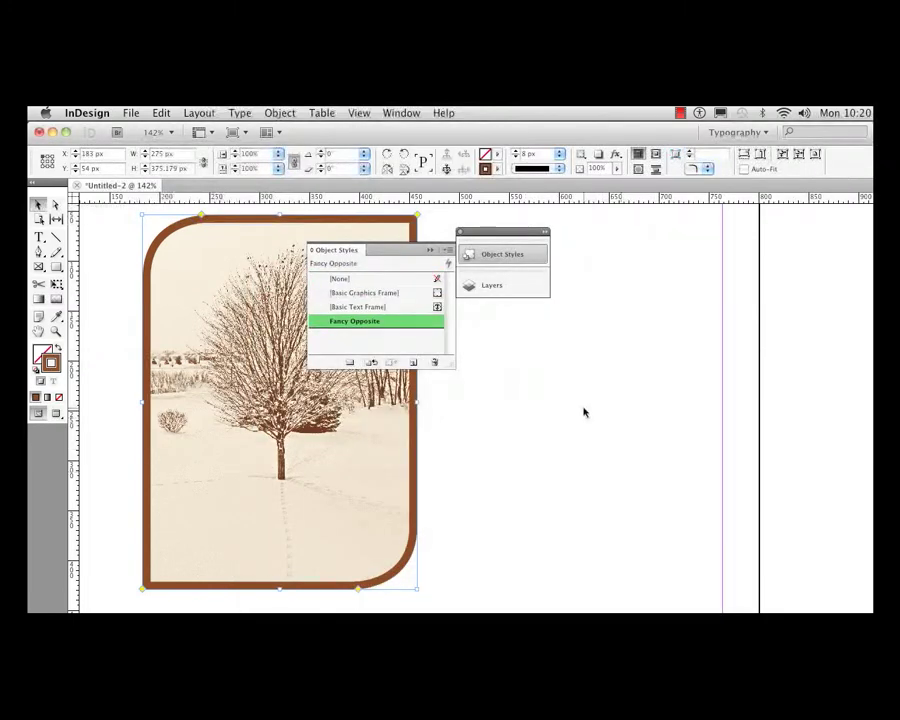
{"action": "left_click", "coordinate": [504, 255]}
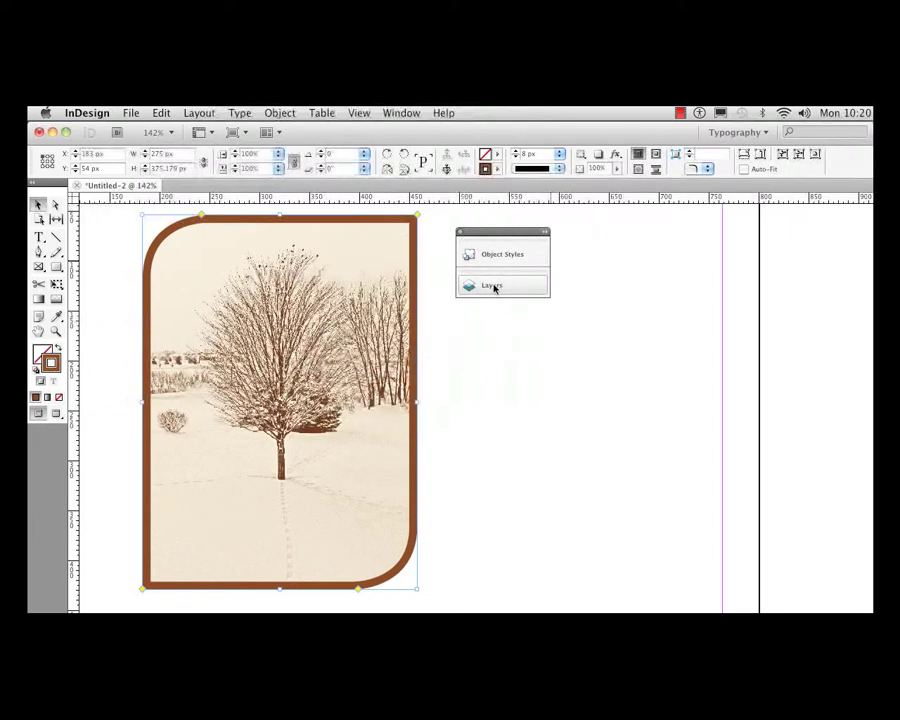
- Hide Layer 1 with the tree image and show Layer 2 in its place
{"action": "left_click", "coordinate": [494, 287]}
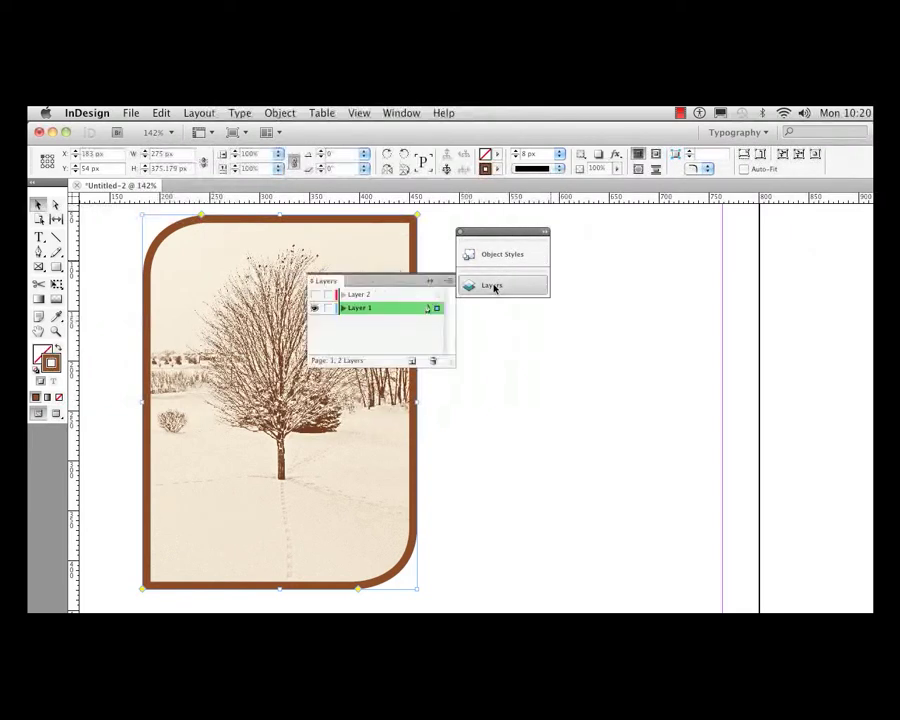
{"action": "left_click", "coordinate": [314, 309]}
{"action": "left_click", "coordinate": [315, 297]}
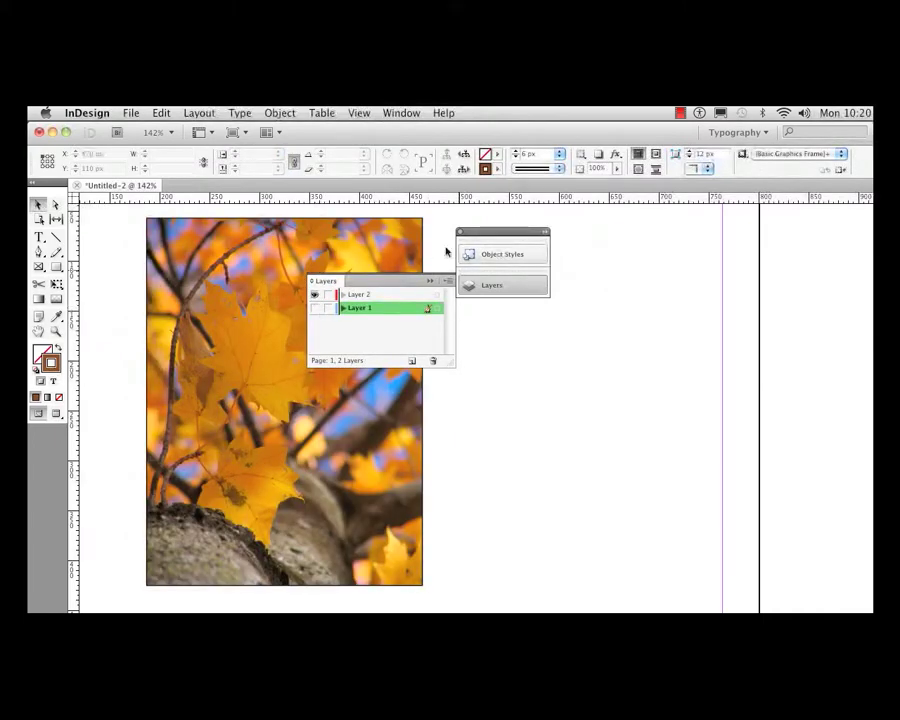
- Apply the Fancy Opposite object style to the autumn leaves image frame on Layer 2
{"action": "left_click", "coordinate": [410, 251]}
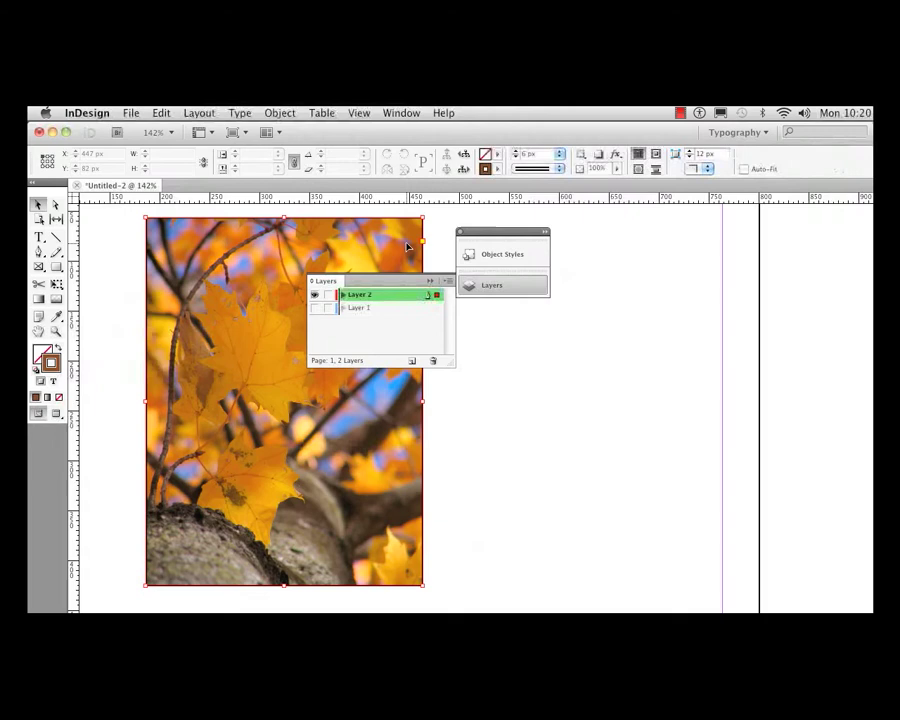
{"action": "left_click", "coordinate": [501, 256]}
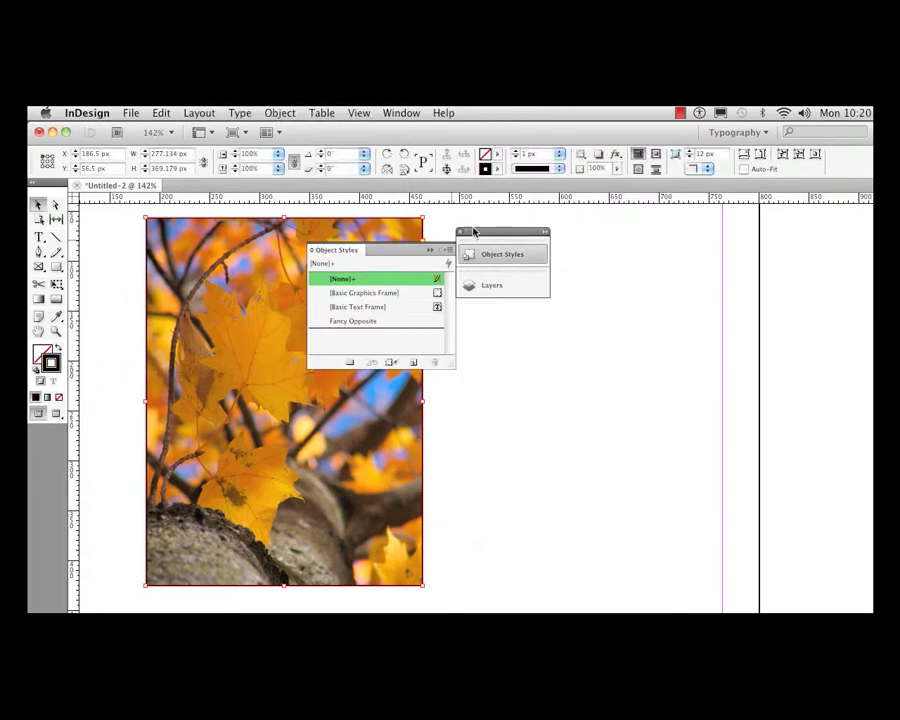
{"action": "left_click_drag", "start_coordinate": [476, 233], "coordinate": [527, 238]}
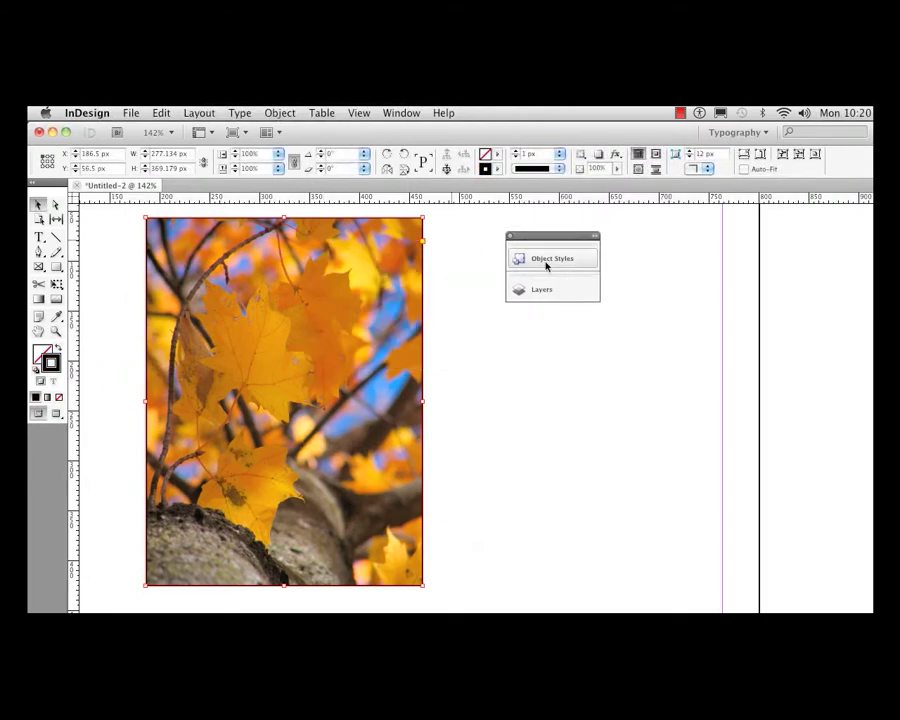
{"action": "left_click", "coordinate": [546, 260]}
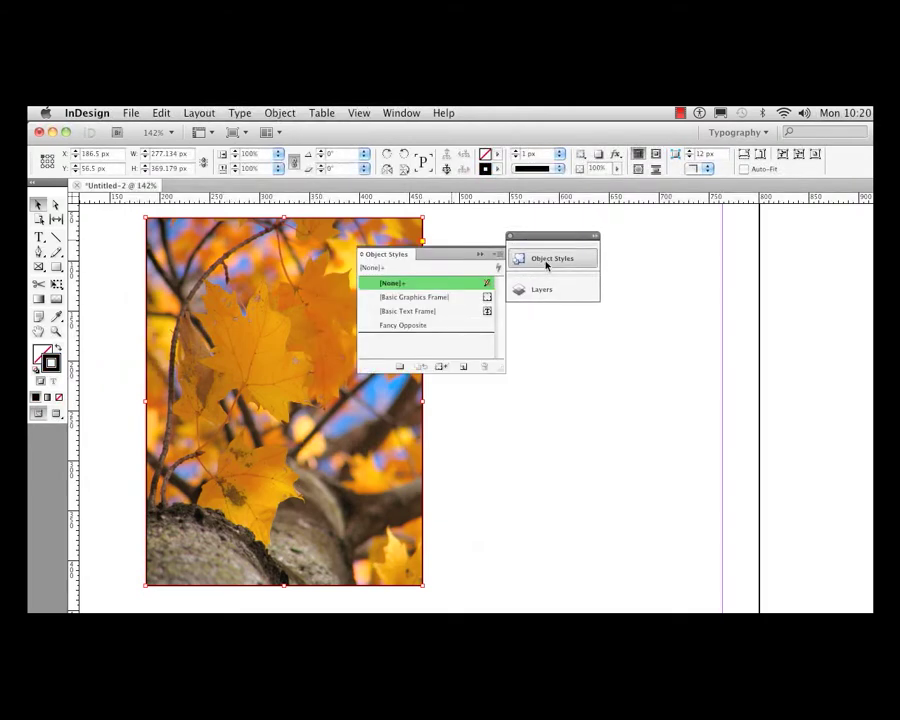
{"action": "left_click", "coordinate": [410, 325]}
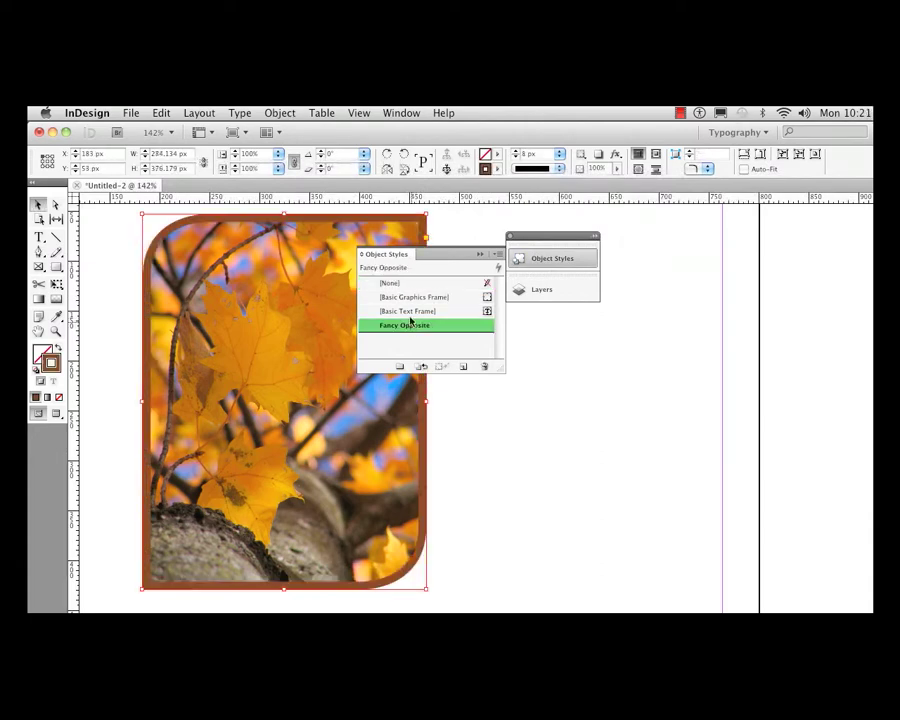
{"action": "left_click", "coordinate": [682, 113]}
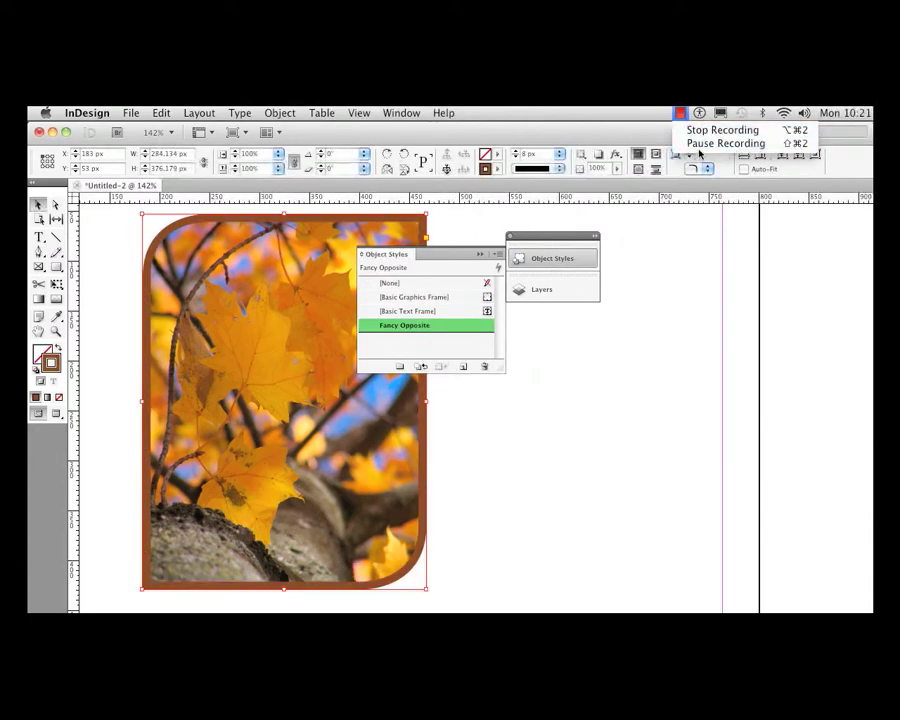
{"action": "left_click", "coordinate": [692, 129]}
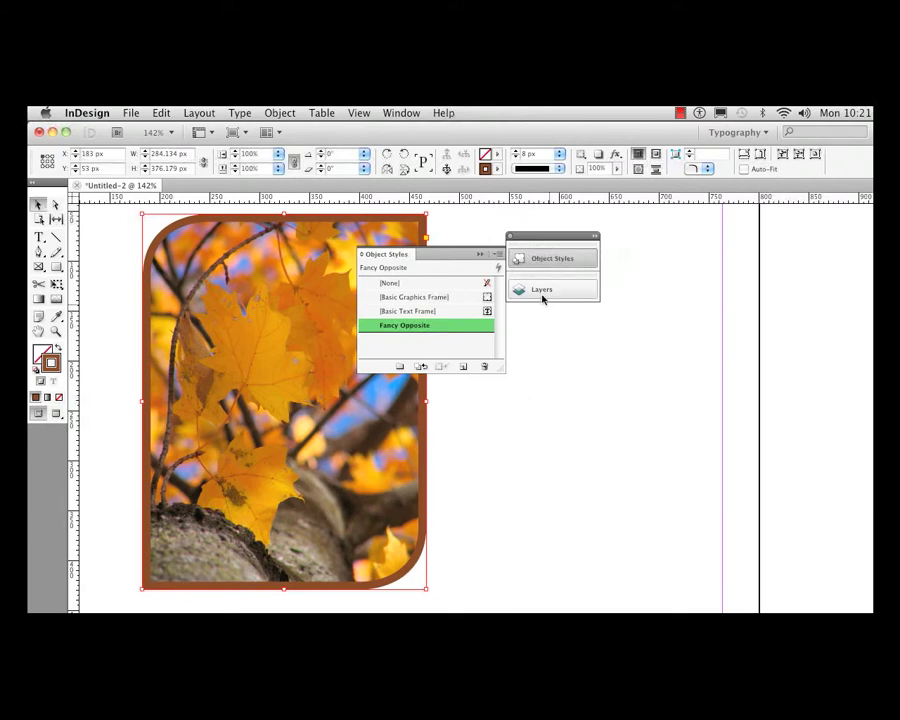
- Recolour the leaves frame's stroke with the Eyedropper, sampling yellow, blue, orange and brown tones from the photo and ending on pale purple
{"action": "left_click", "coordinate": [554, 259]}
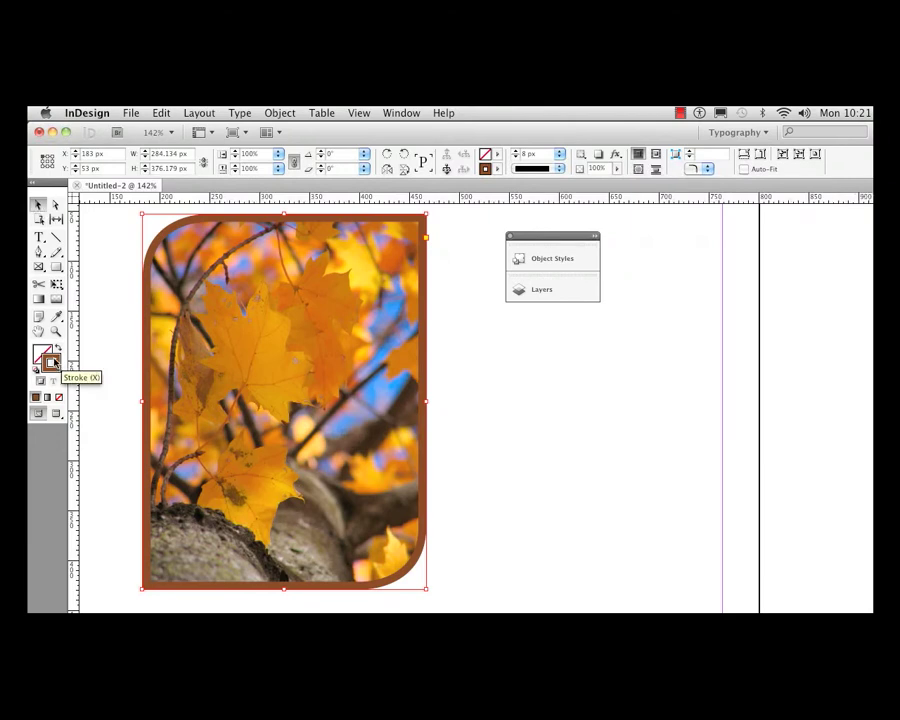
{"action": "left_click", "coordinate": [56, 316]}
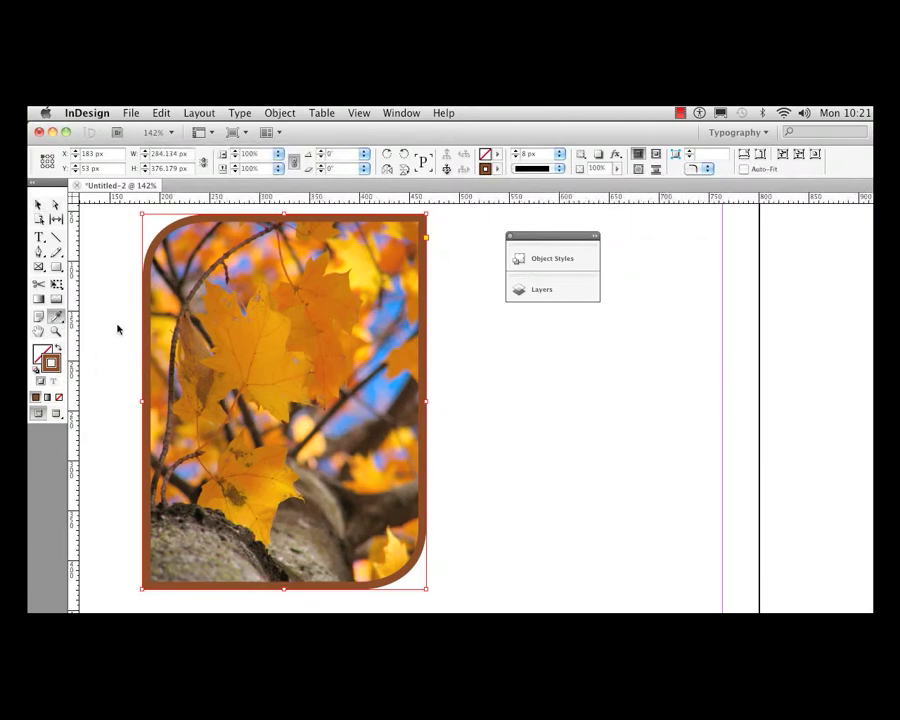
{"action": "left_click", "coordinate": [353, 268]}
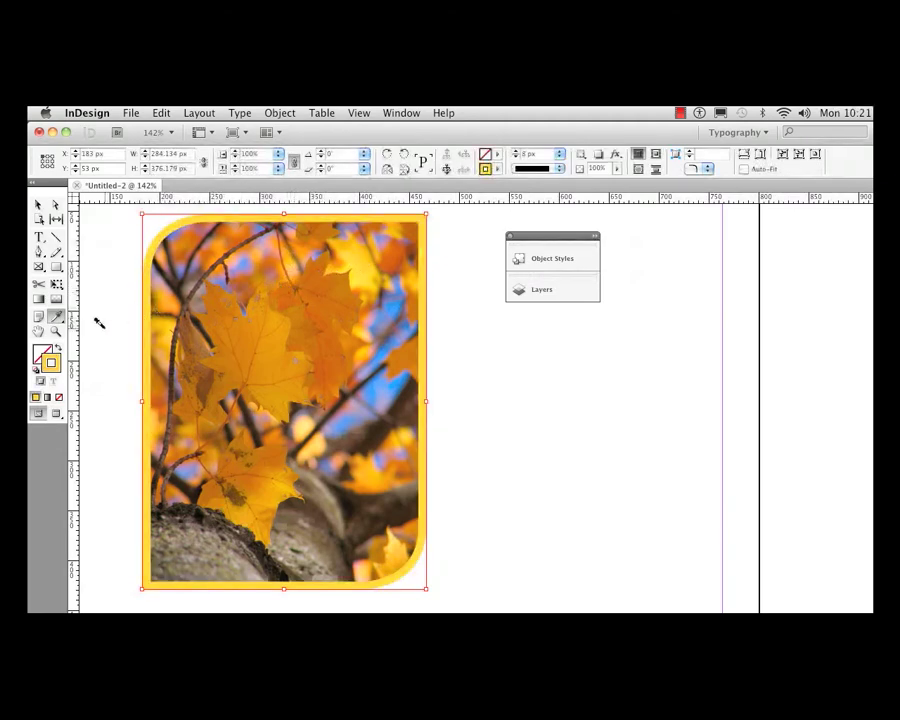
{"action": "left_click", "coordinate": [384, 308]}
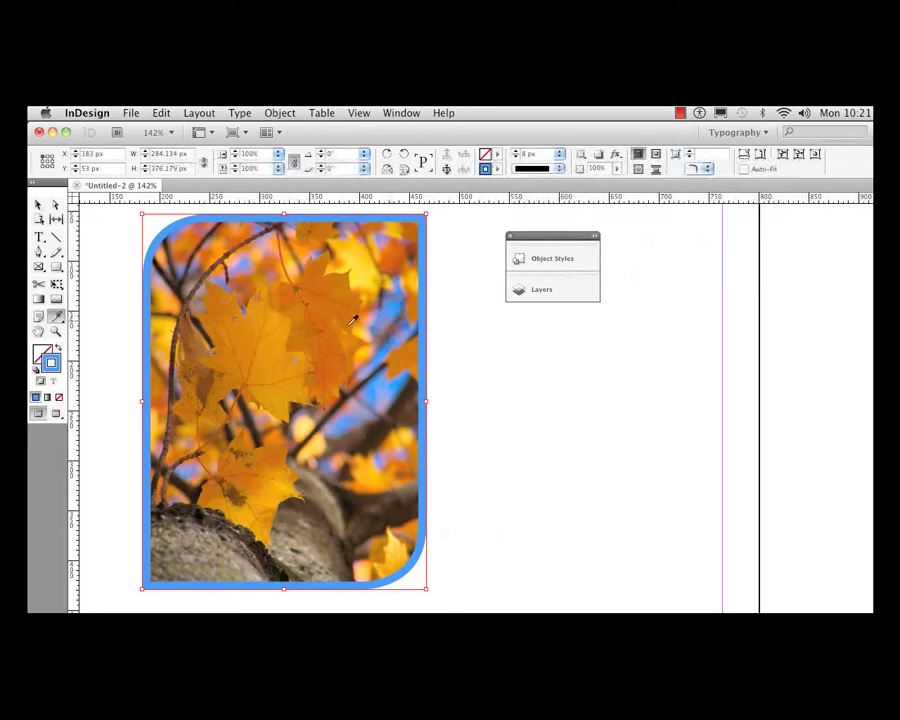
{"action": "left_click", "coordinate": [287, 362]}
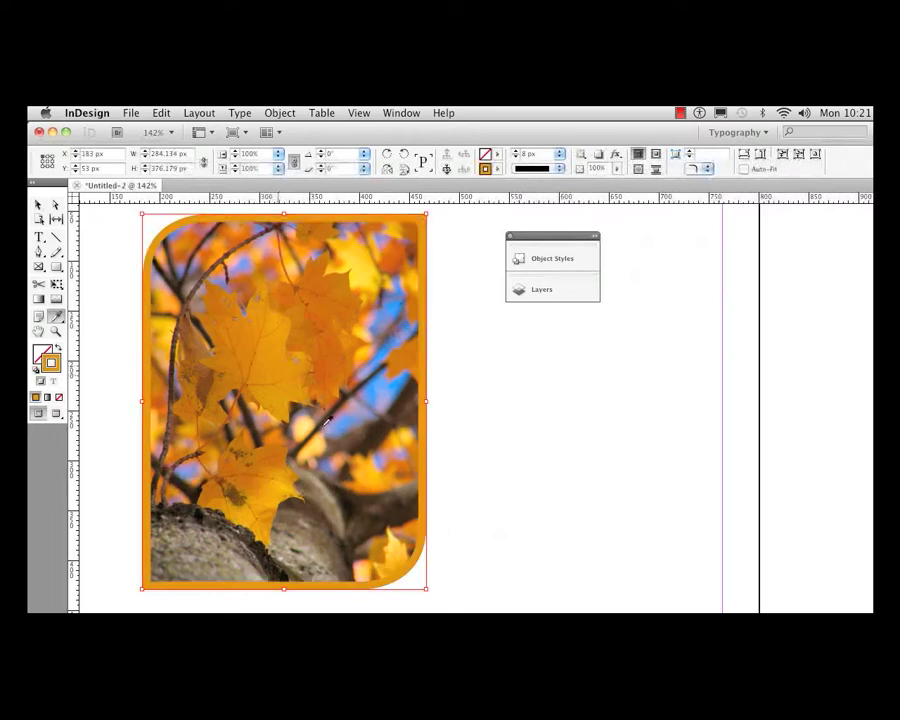
{"action": "left_click", "coordinate": [334, 489]}
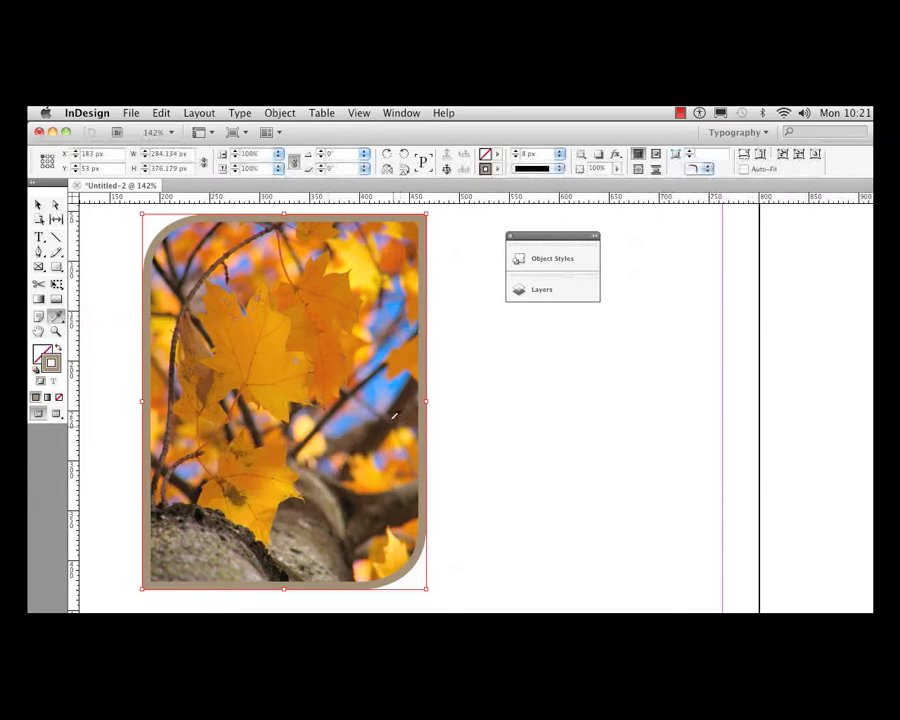
{"action": "left_click", "coordinate": [404, 383]}
{"action": "left_click", "coordinate": [408, 386]}
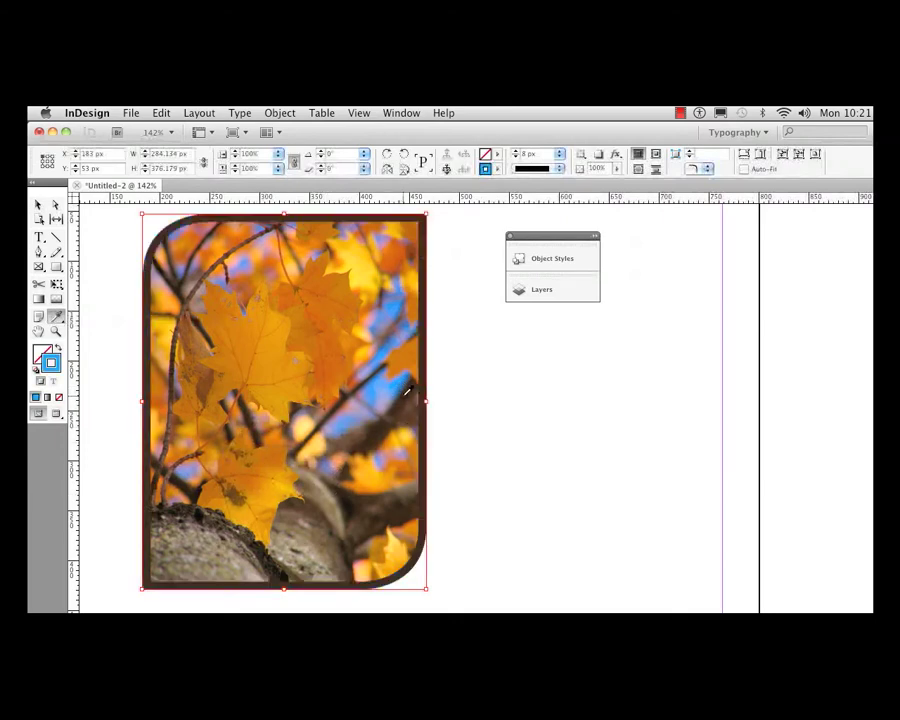
{"action": "left_click", "coordinate": [207, 534]}
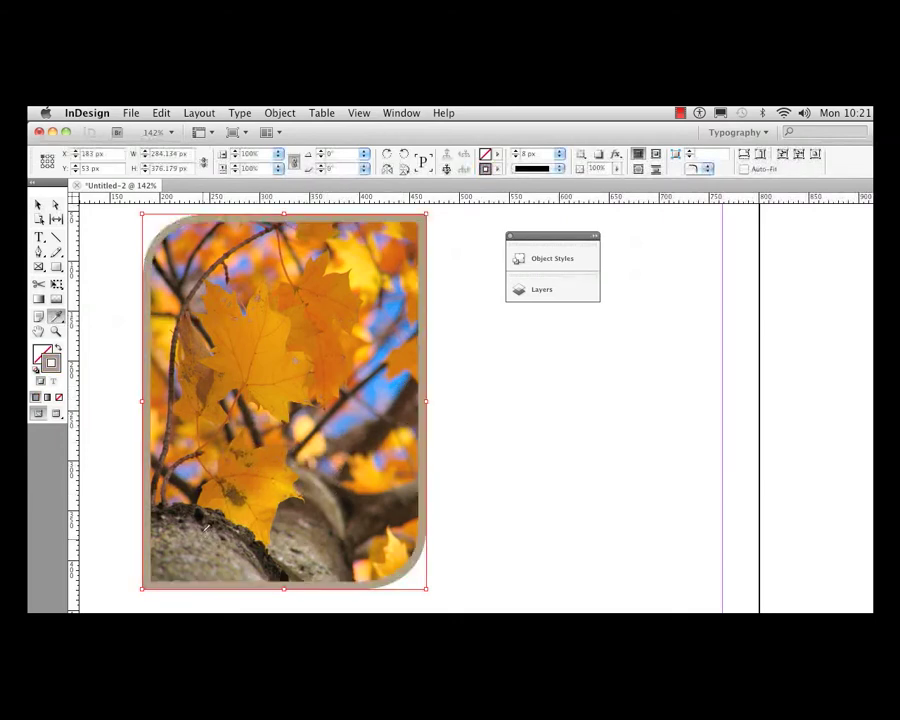
{"action": "left_click", "coordinate": [237, 303]}
{"action": "left_click", "coordinate": [305, 253]}
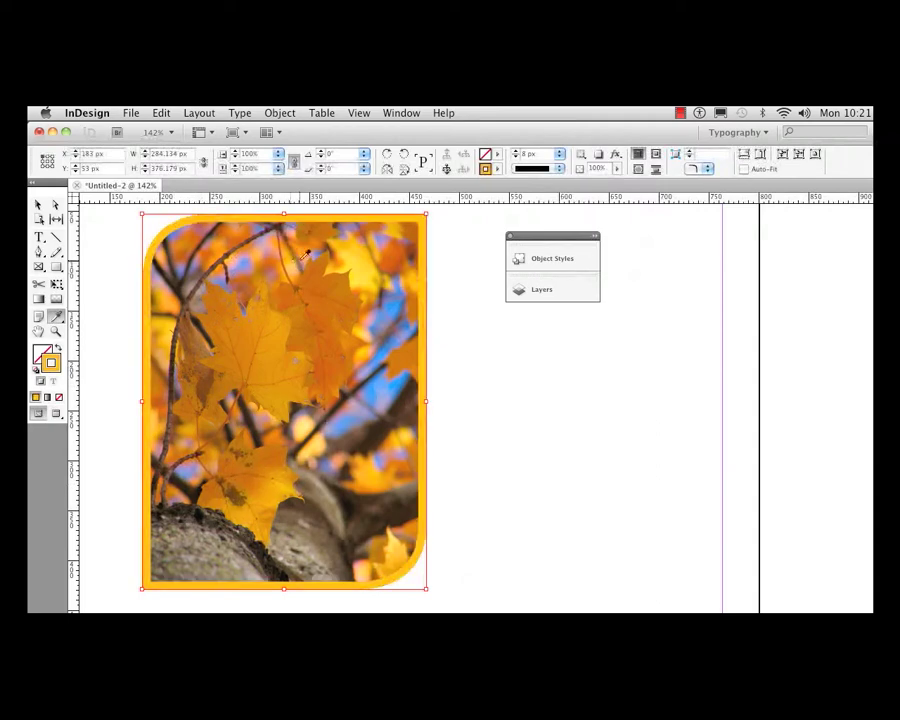
{"action": "left_click", "coordinate": [301, 256]}
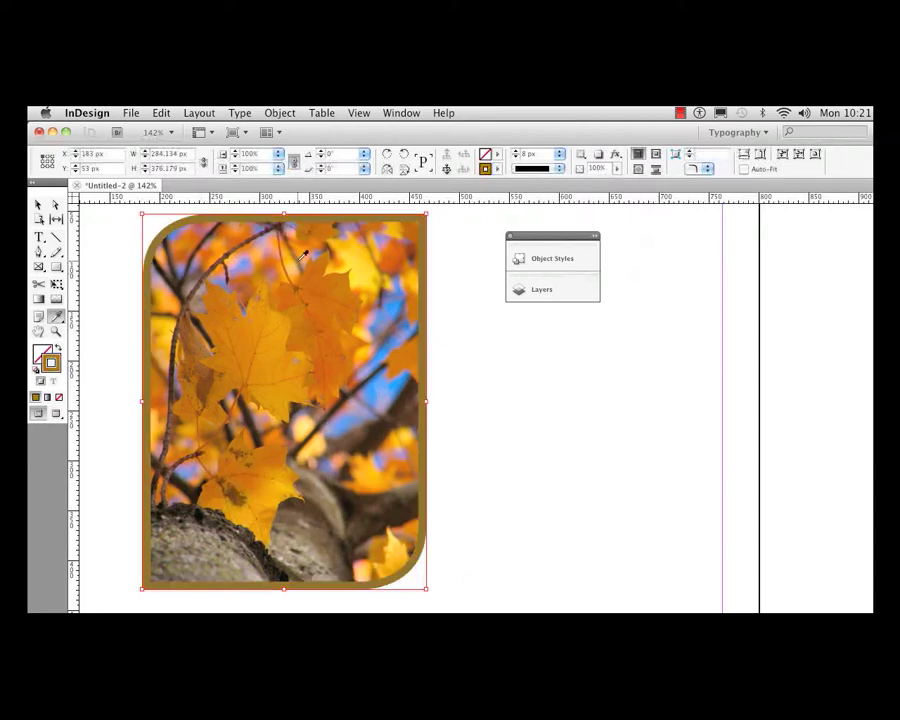
{"action": "left_click", "coordinate": [355, 410]}
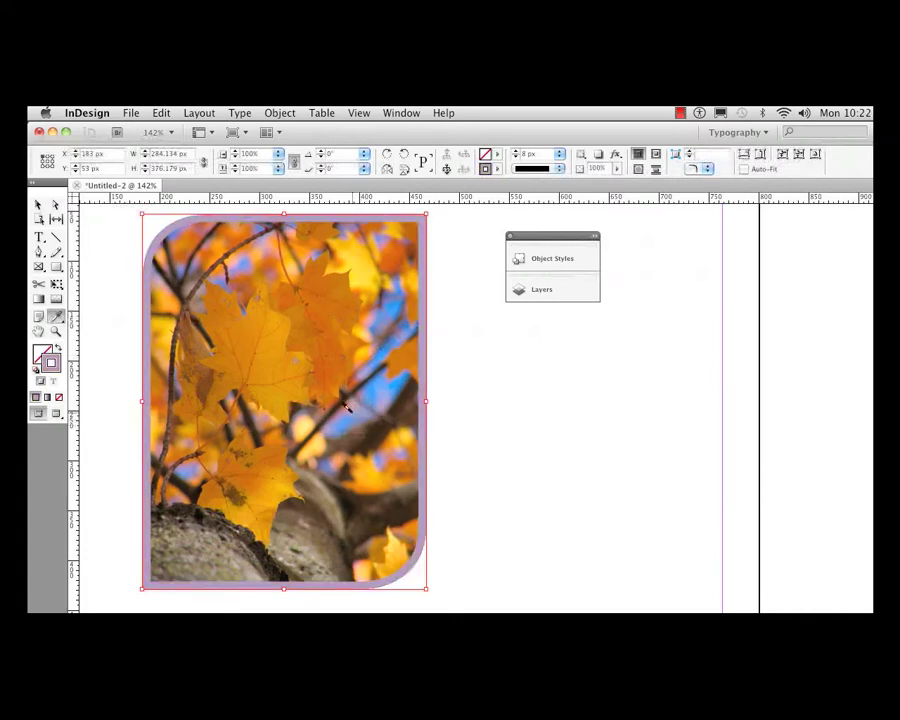